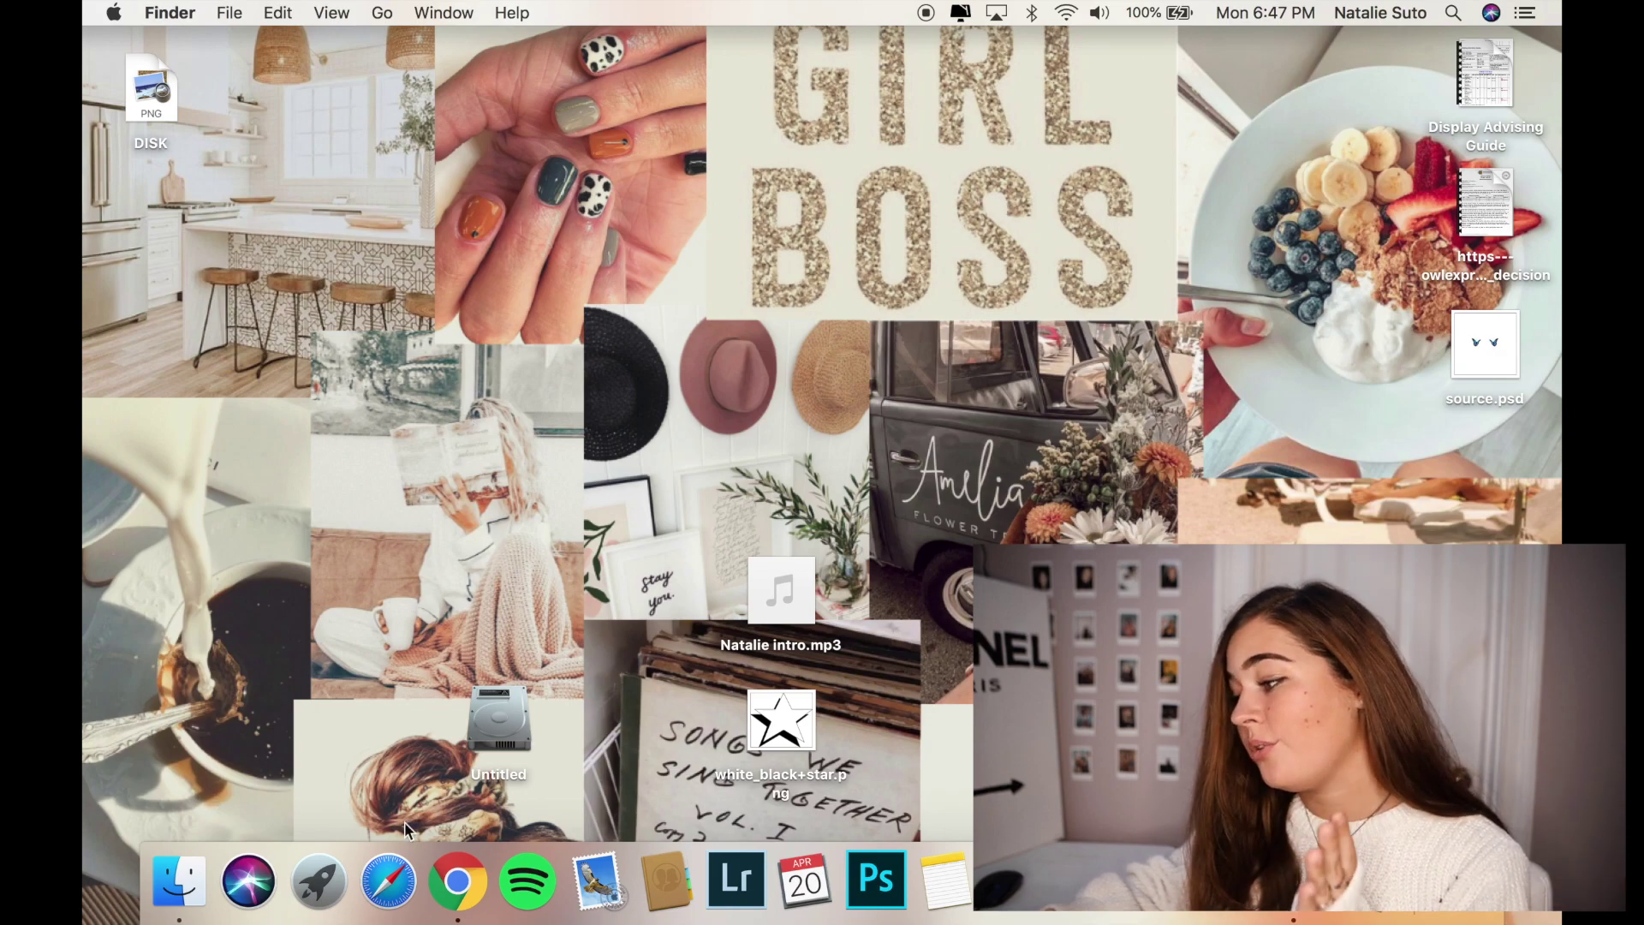
Step: Open Chrome and run a Google search for 'film grain overlay'
click(439, 882)
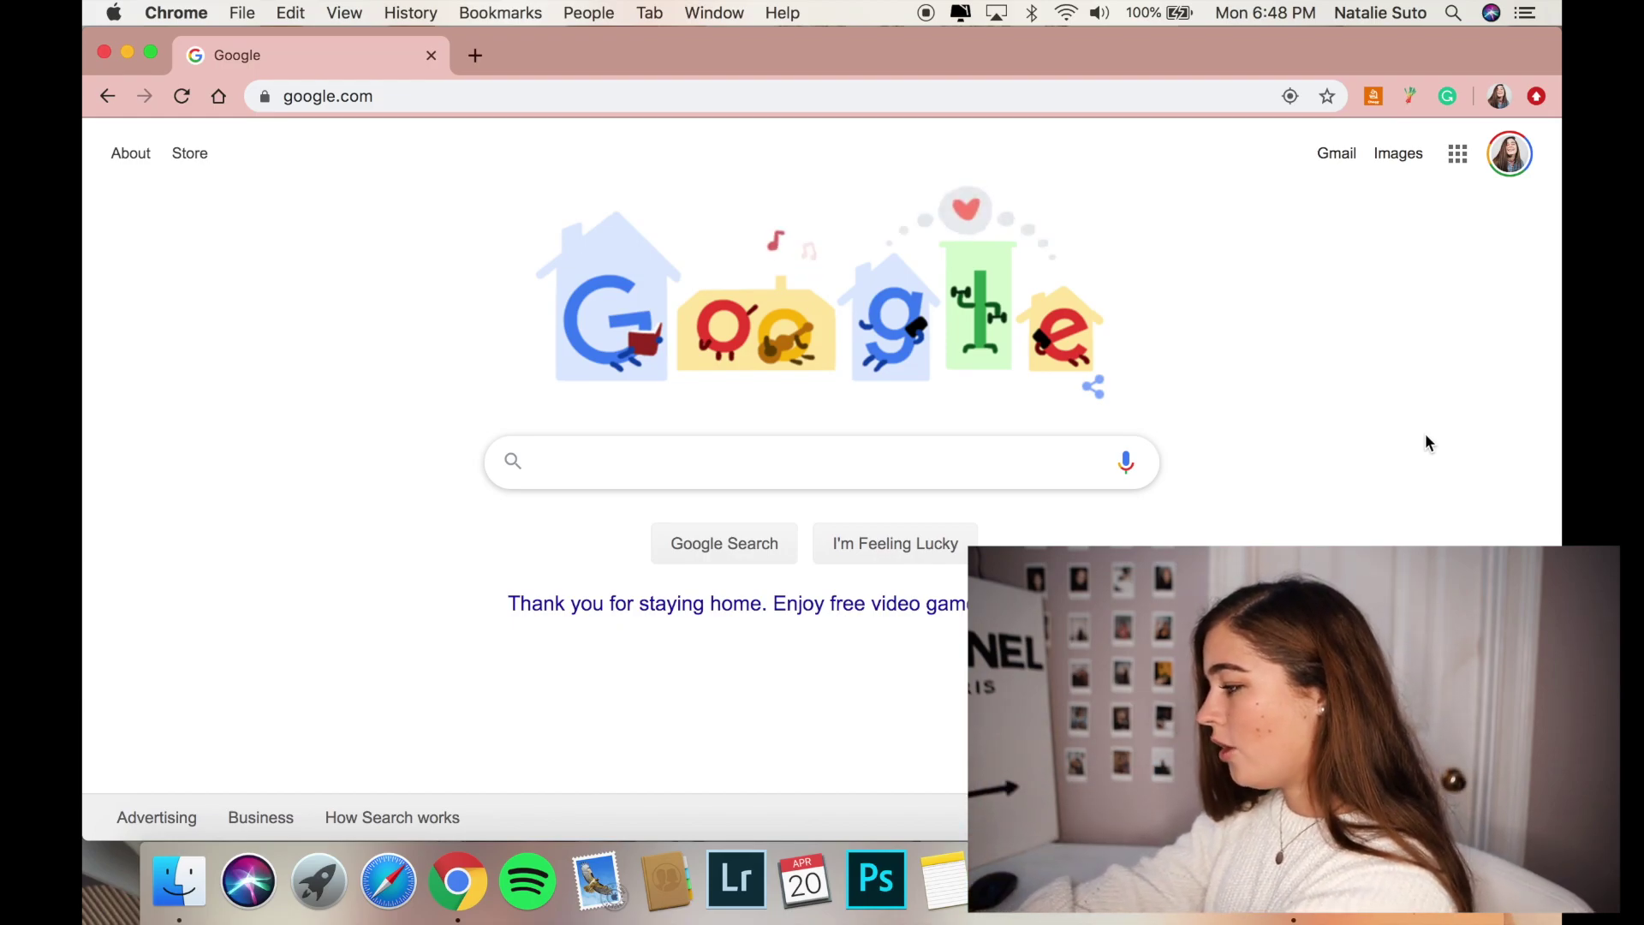
text(ilm)
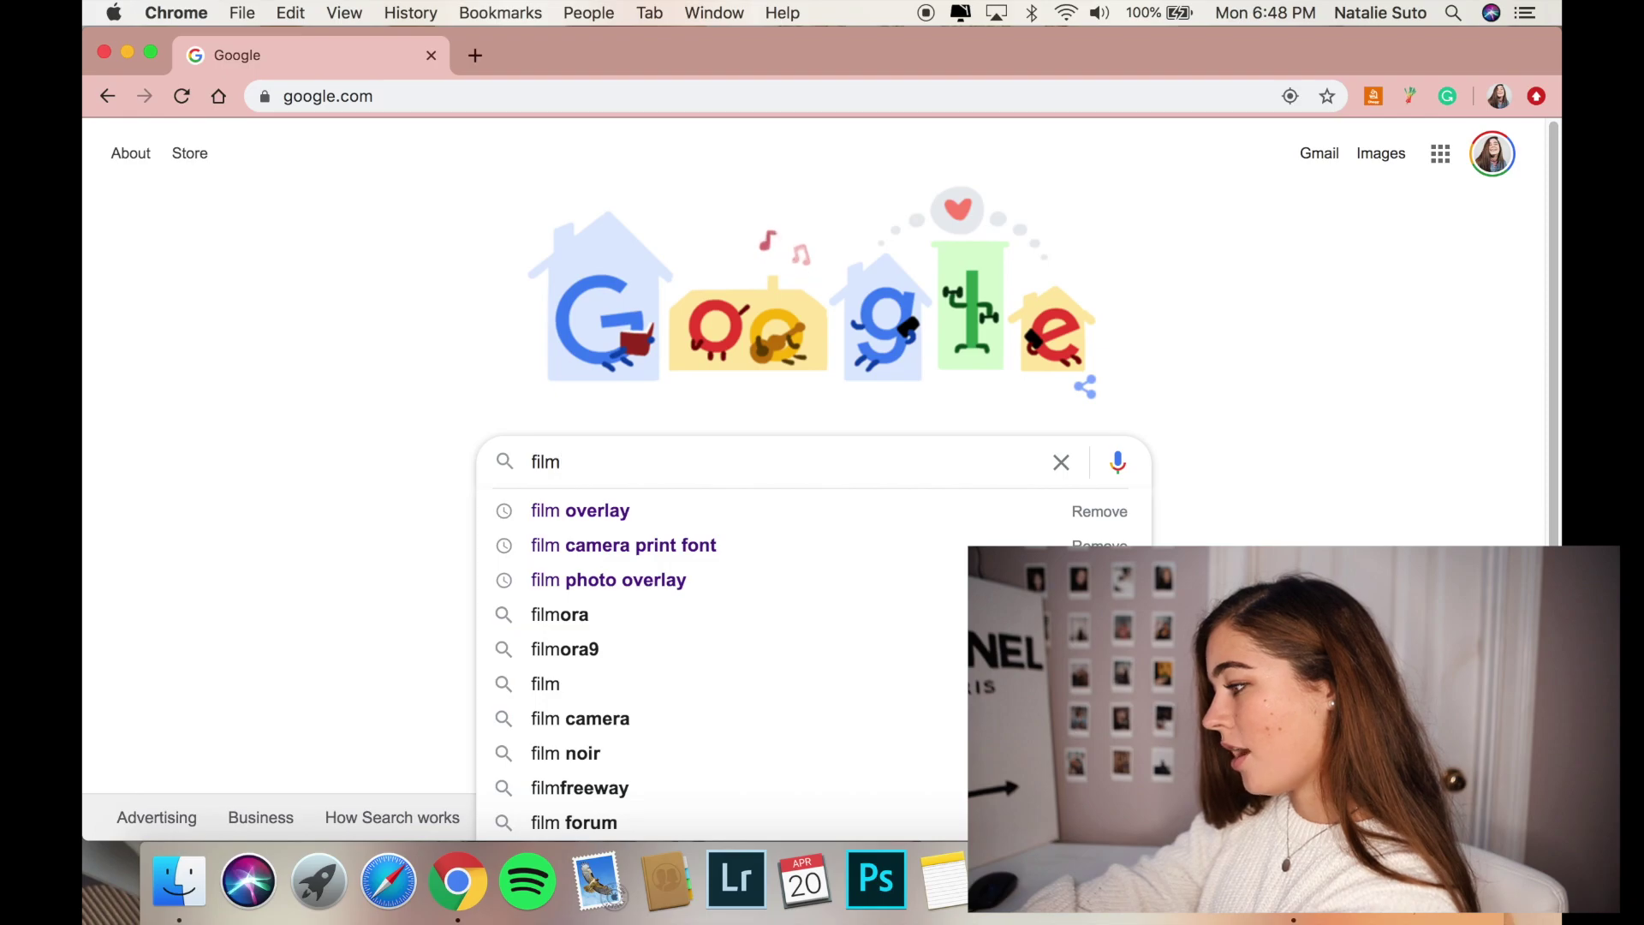
text( grain overlay)
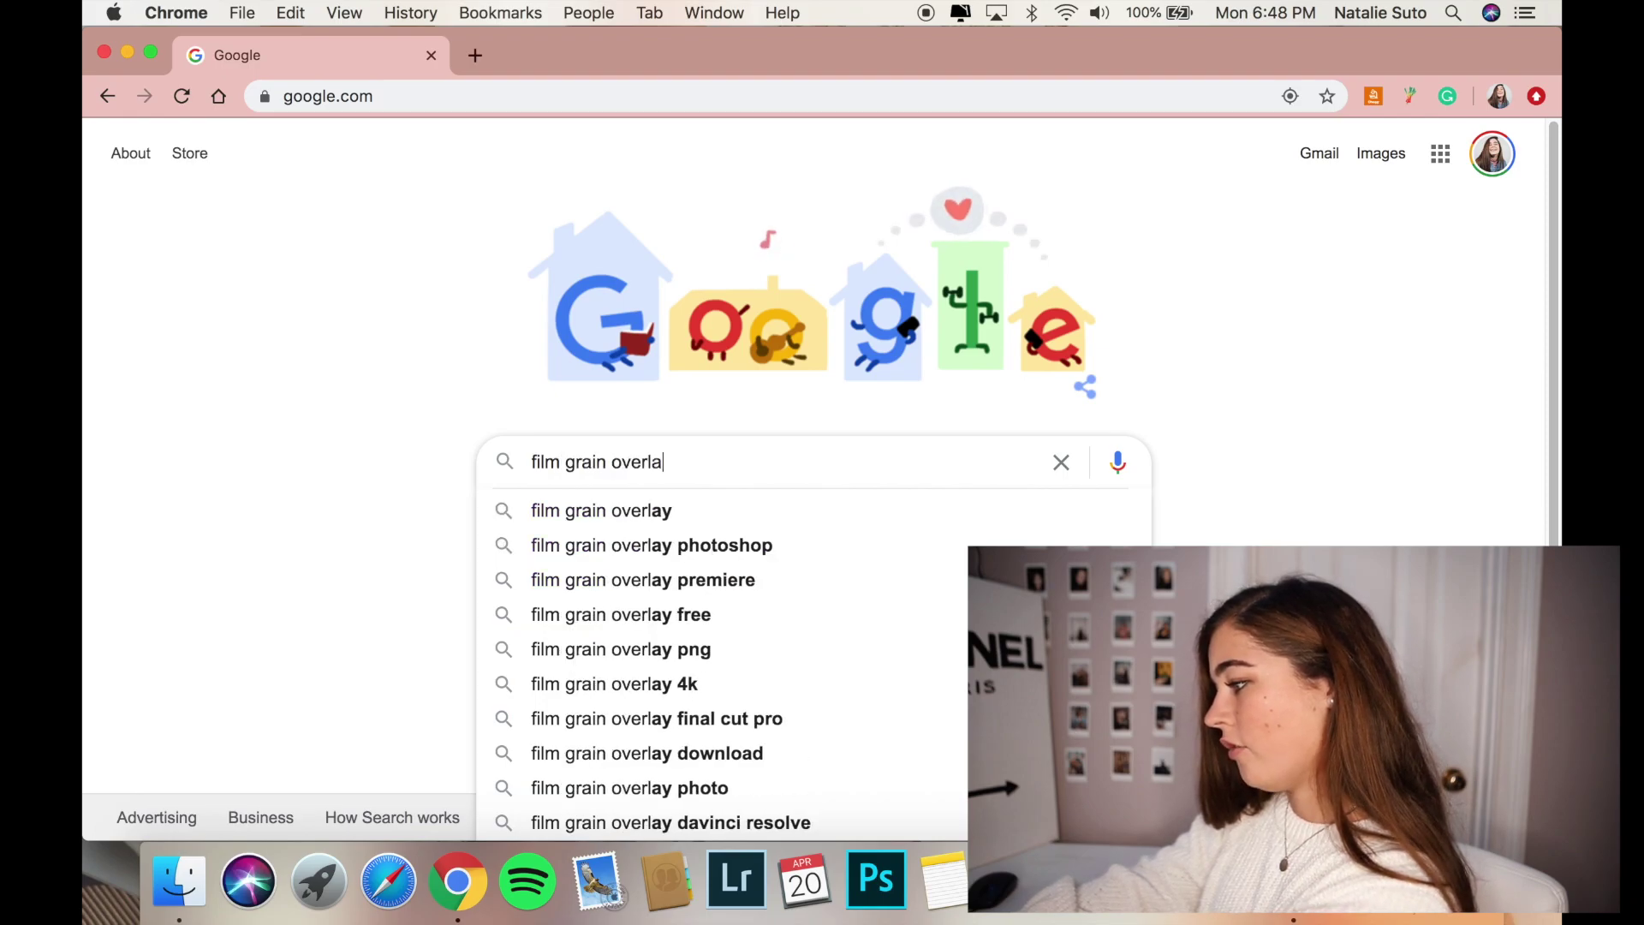
key(Return)
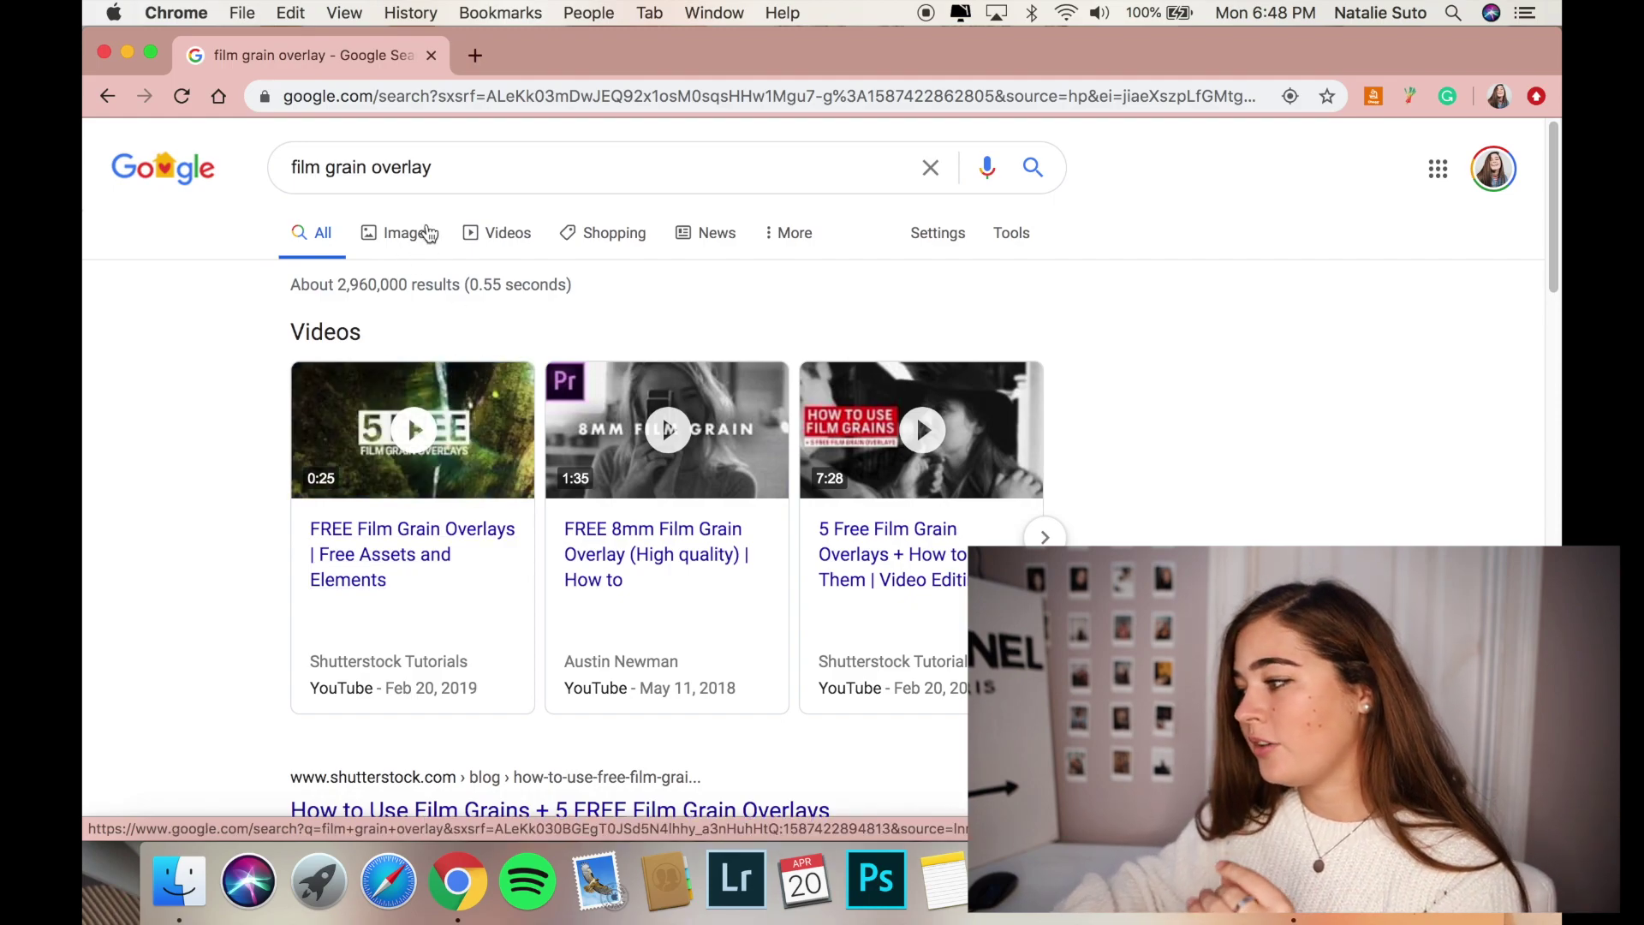
Step: Switch to Google Images results for film grain overlay and browse them
click(428, 233)
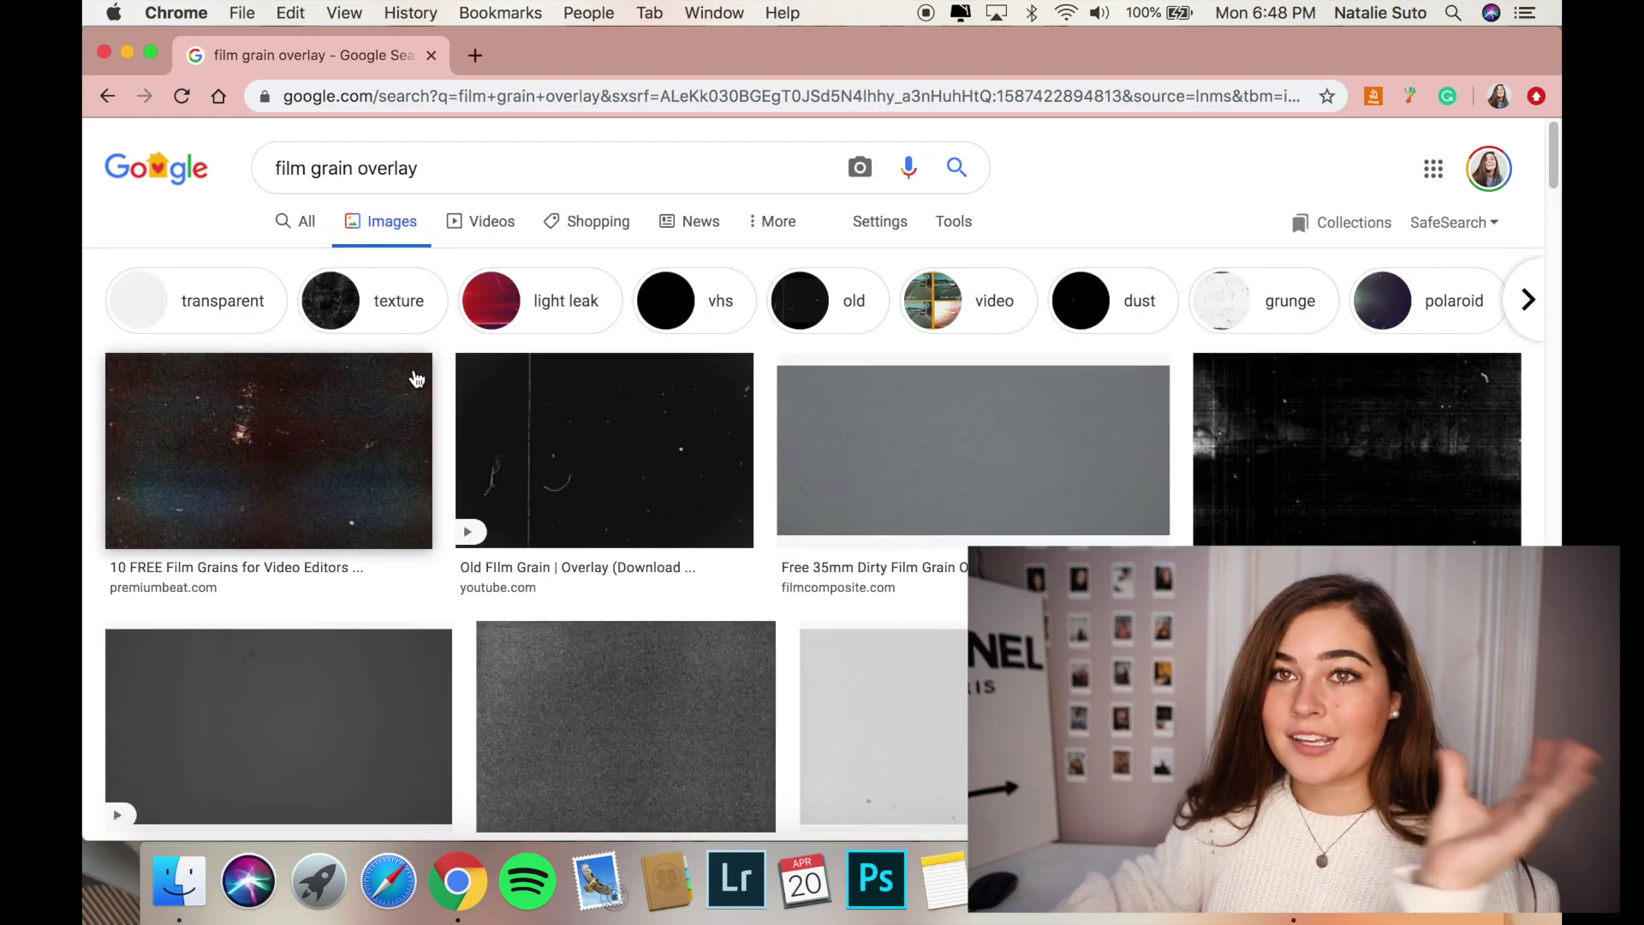
scroll(928, 502, down, 10)
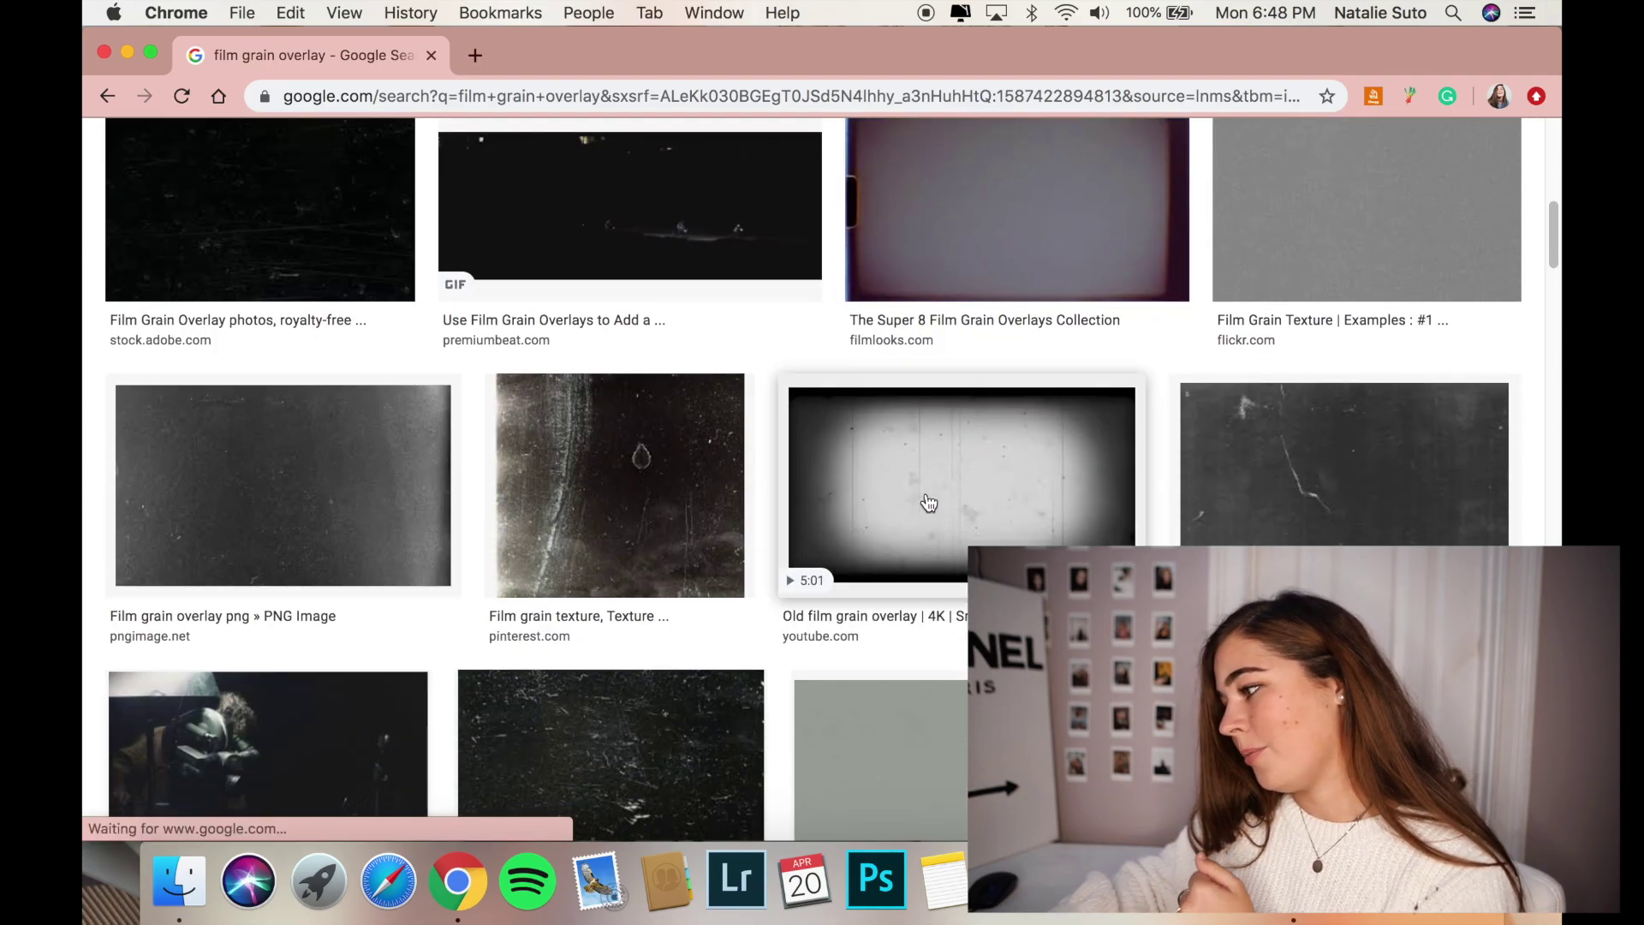
scroll(558, 562, down, 10)
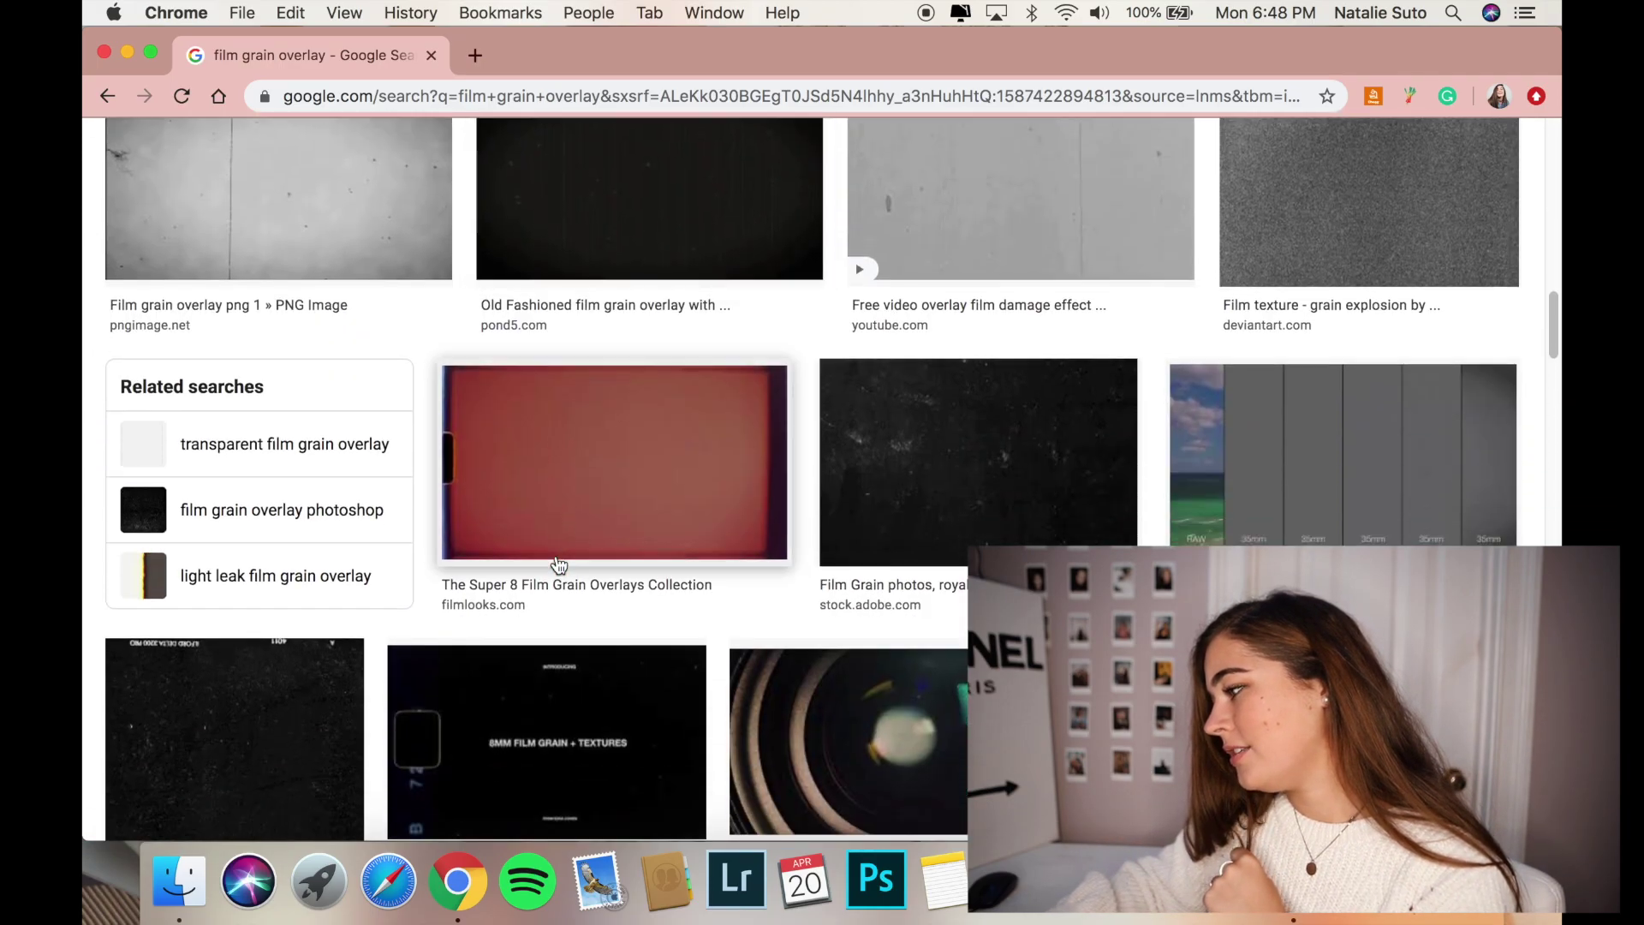
scroll(559, 563, down, 6)
scroll(525, 417, up, 3)
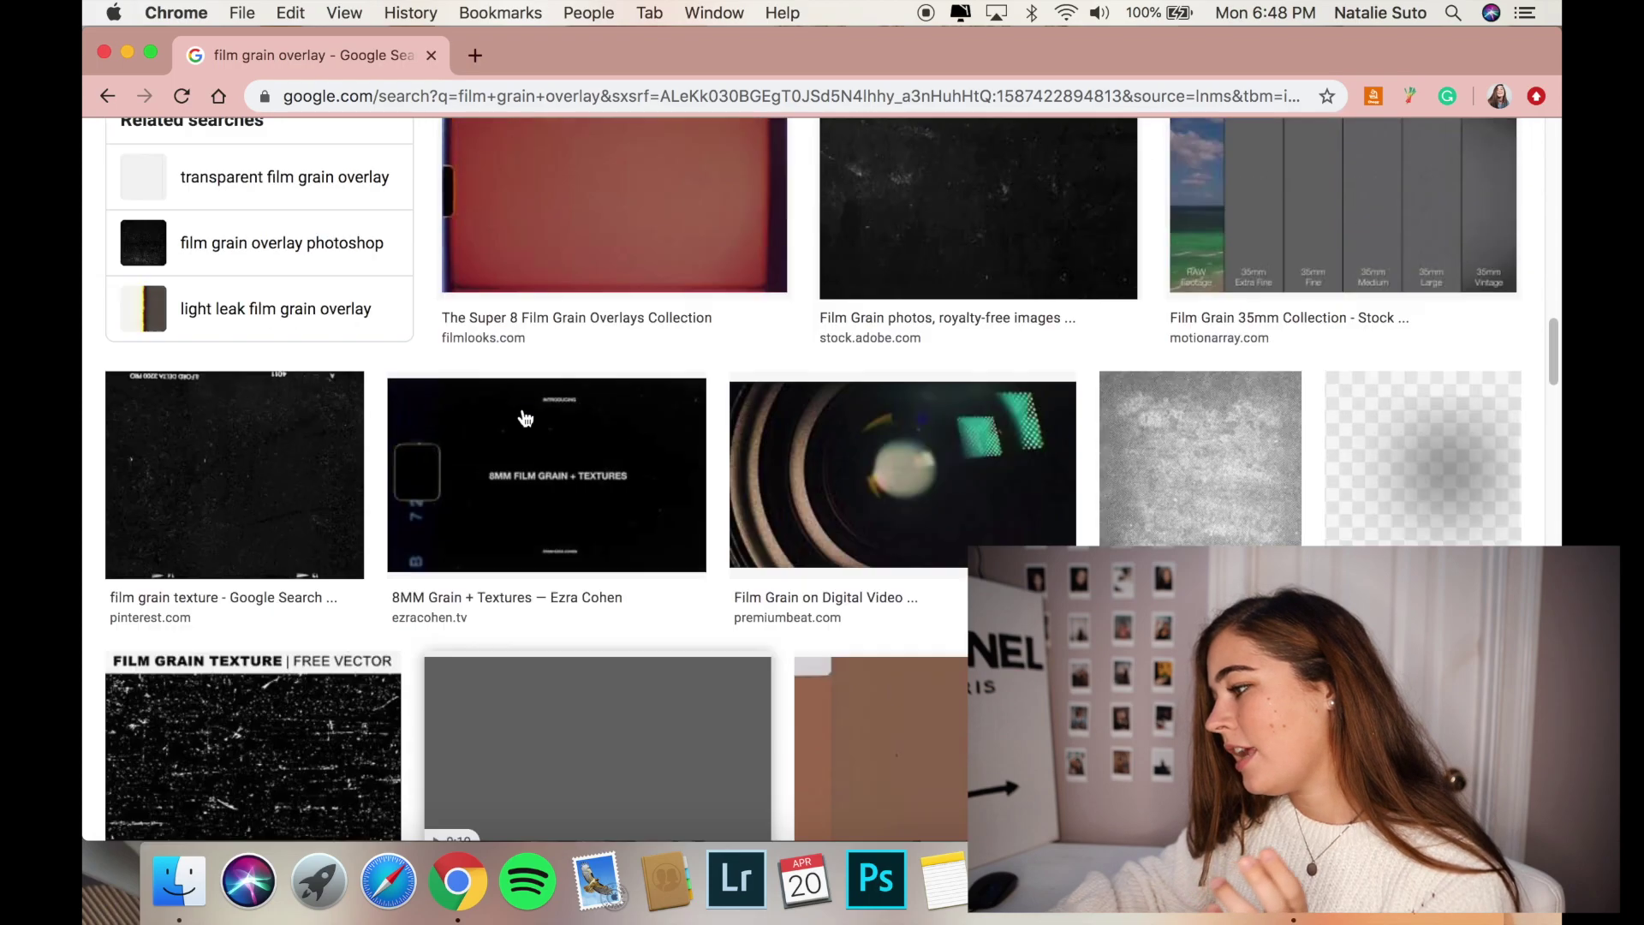
scroll(525, 417, up, 3)
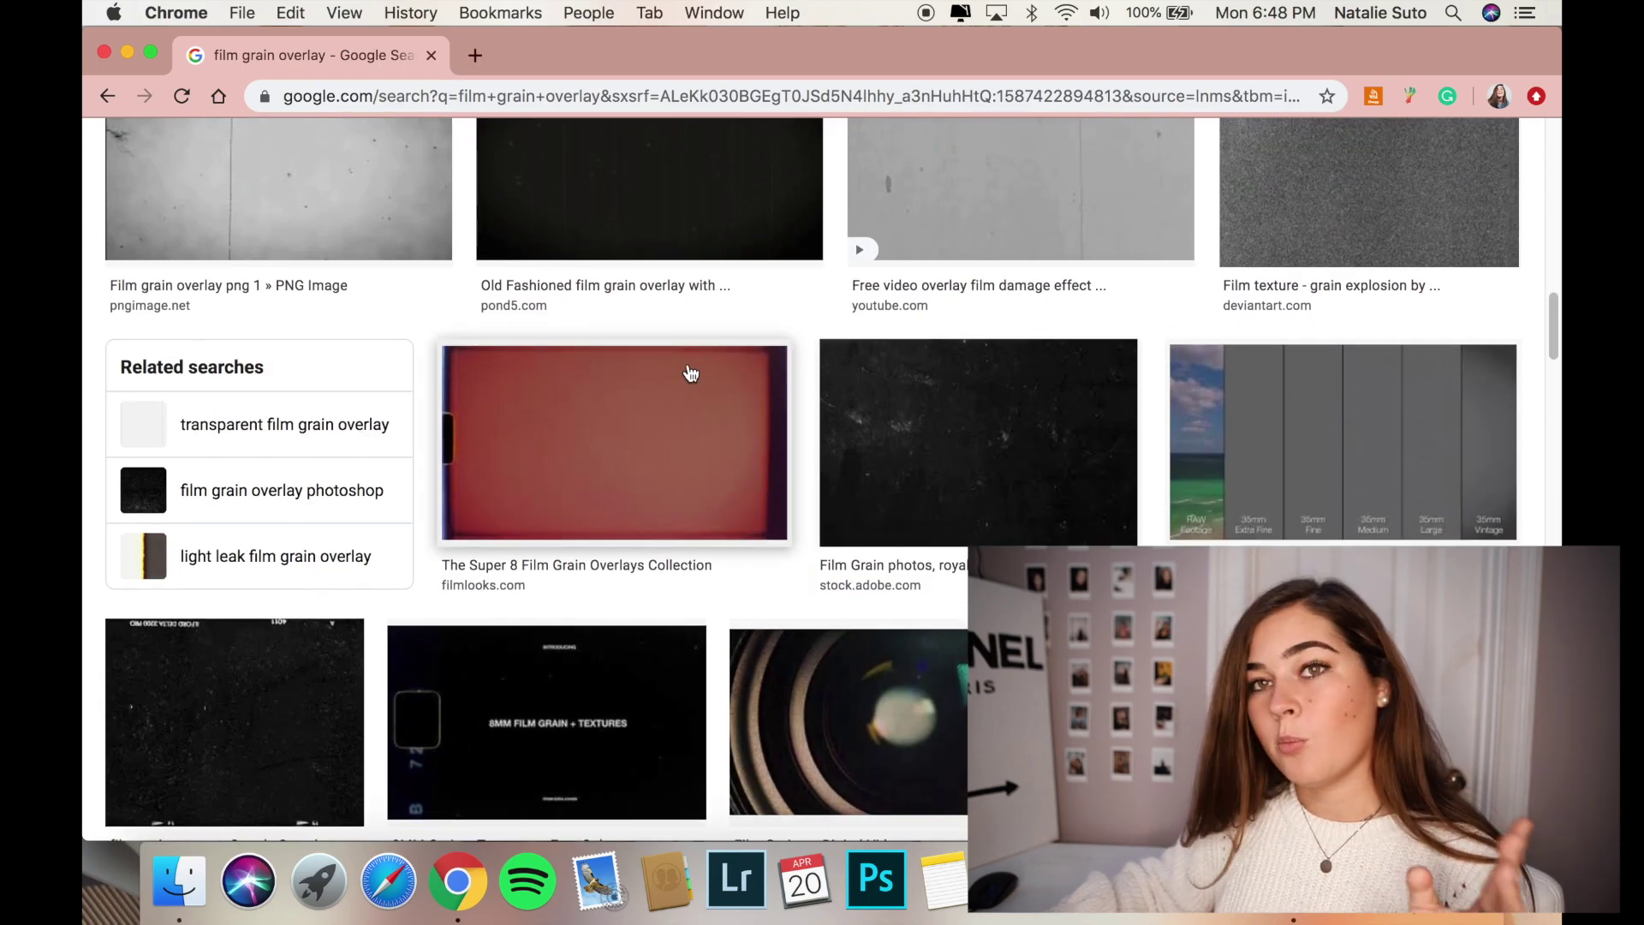
Step: Search 'light leak film grain overlay' and preview the starry orange light-leak image
click(338, 569)
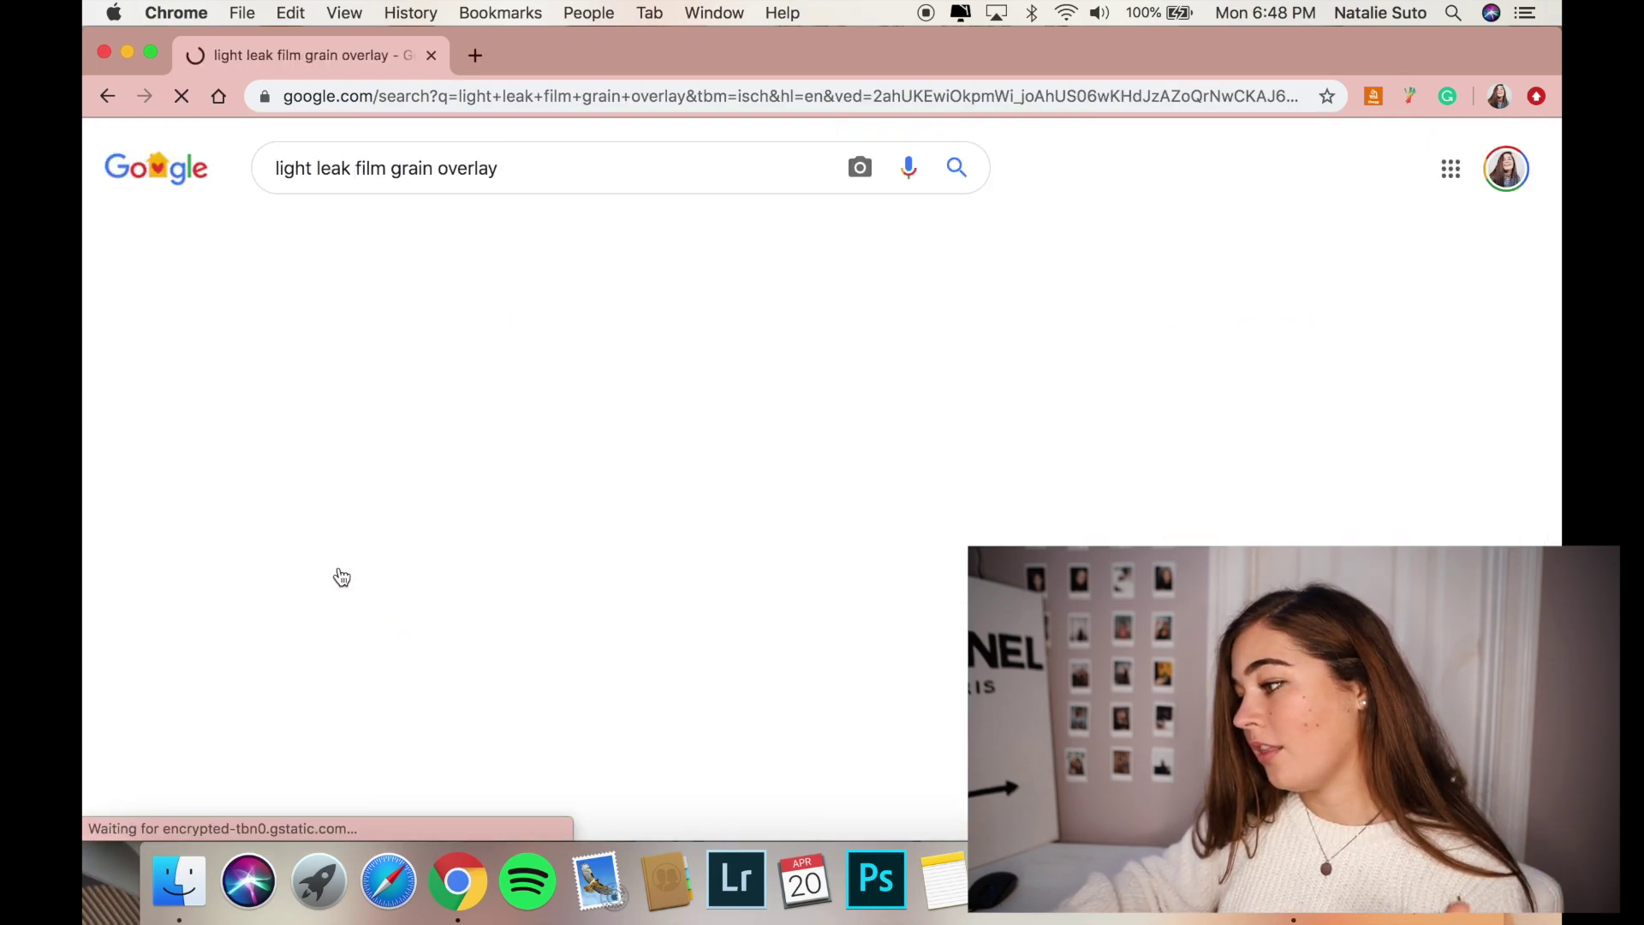
scroll(1018, 546, down, 5)
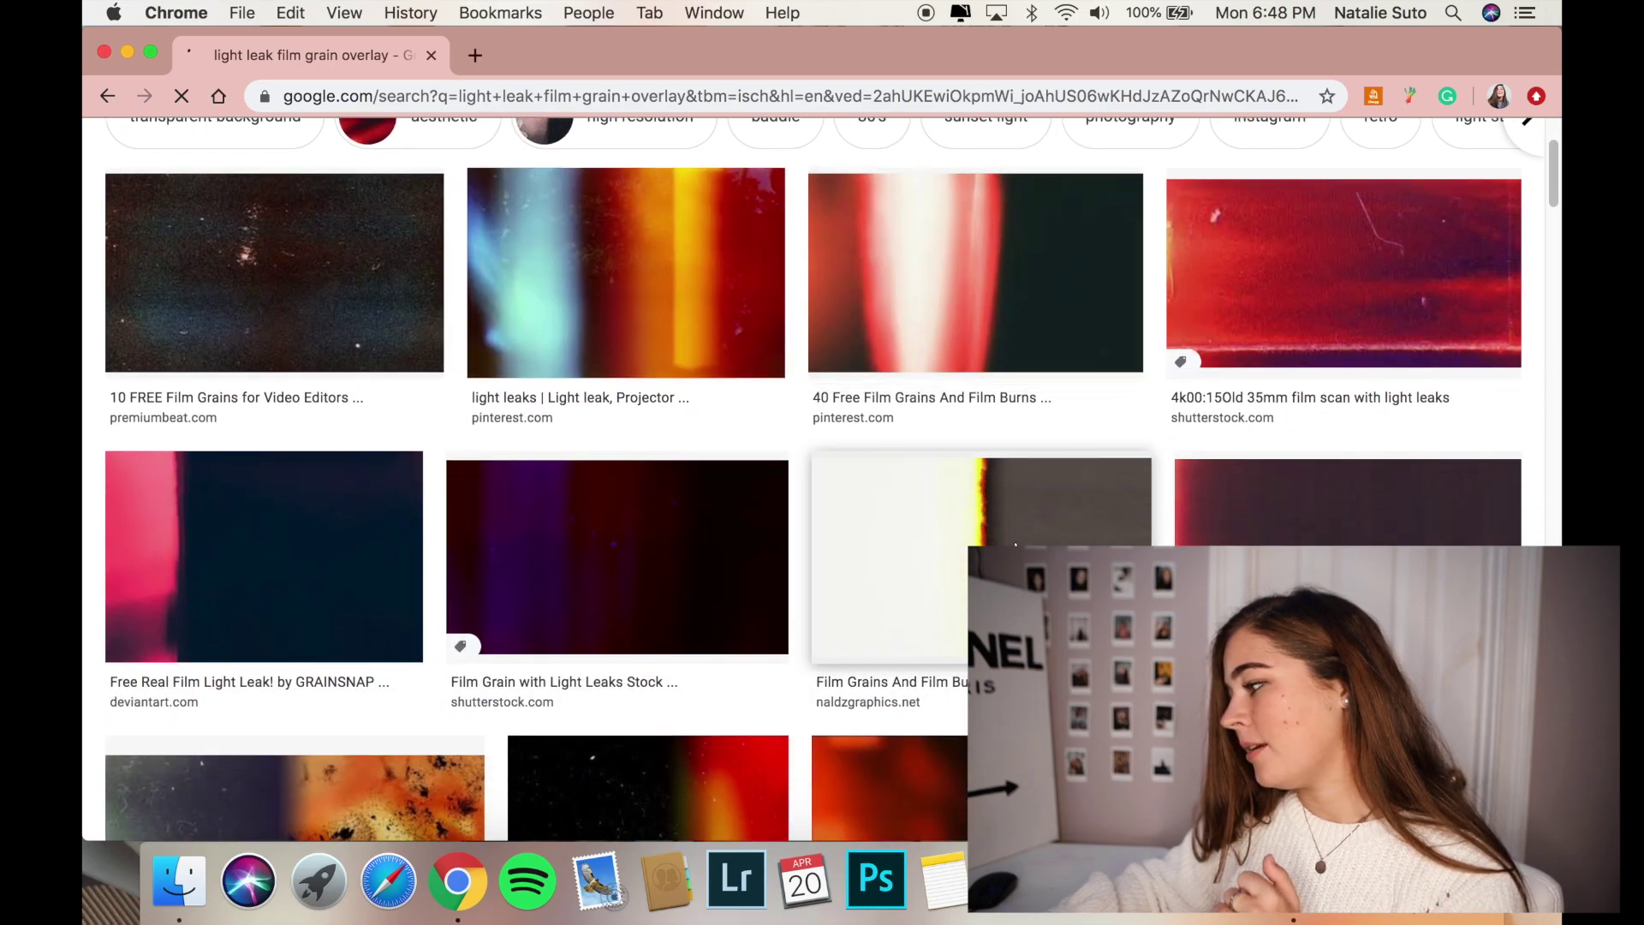
scroll(1016, 545, down, 6)
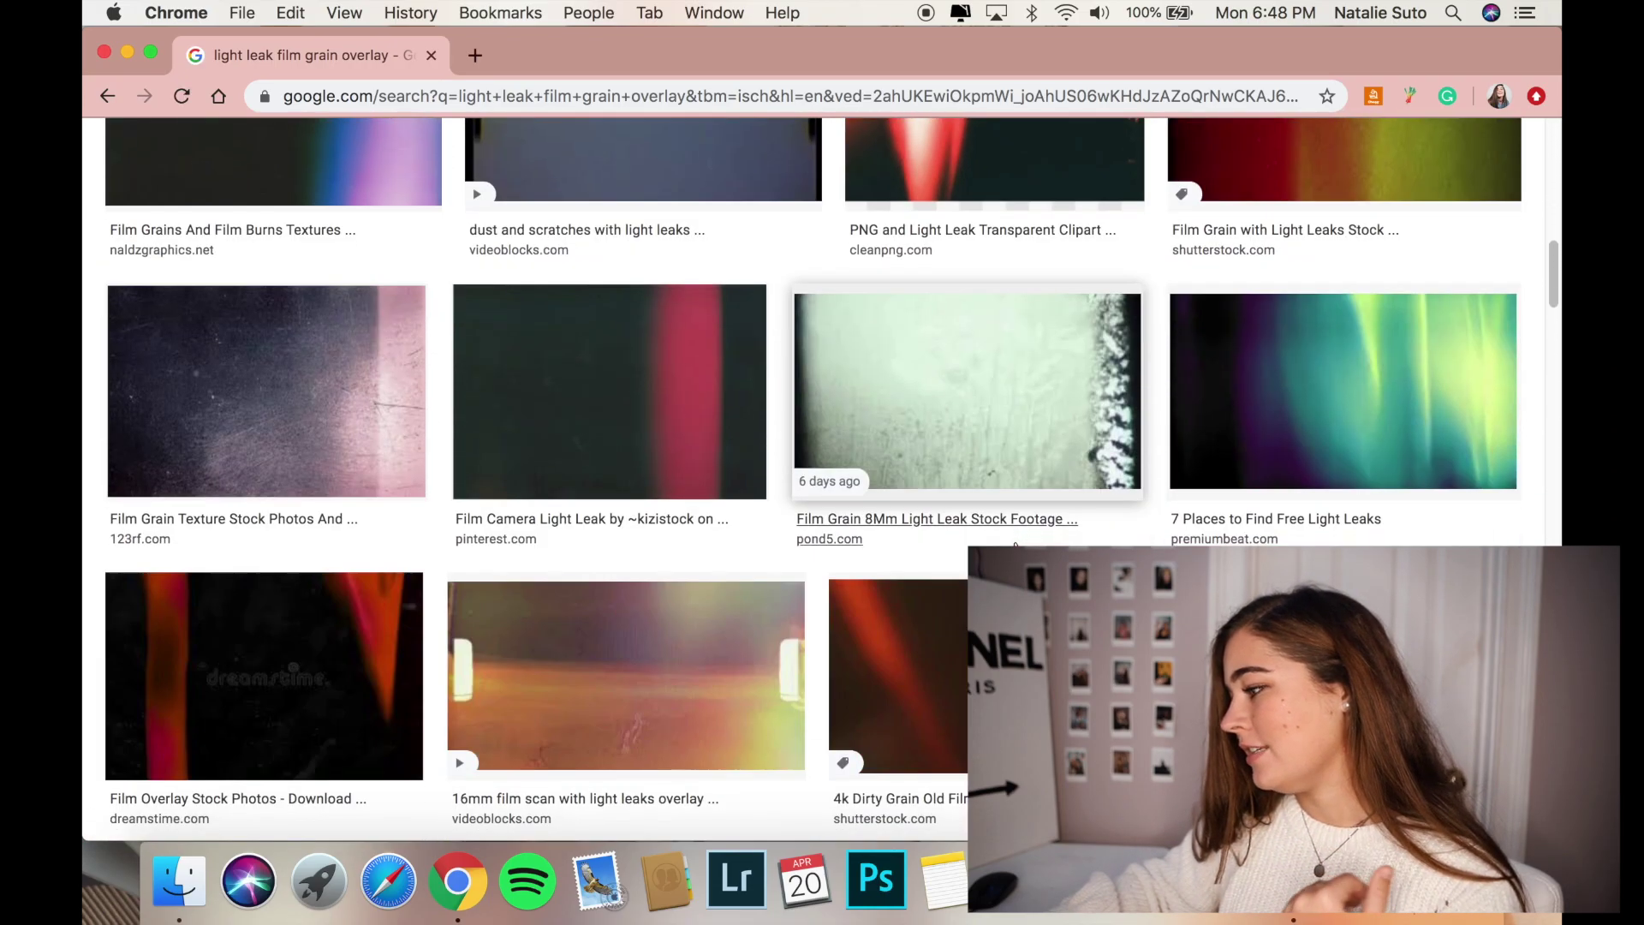
scroll(1161, 492, down, 6)
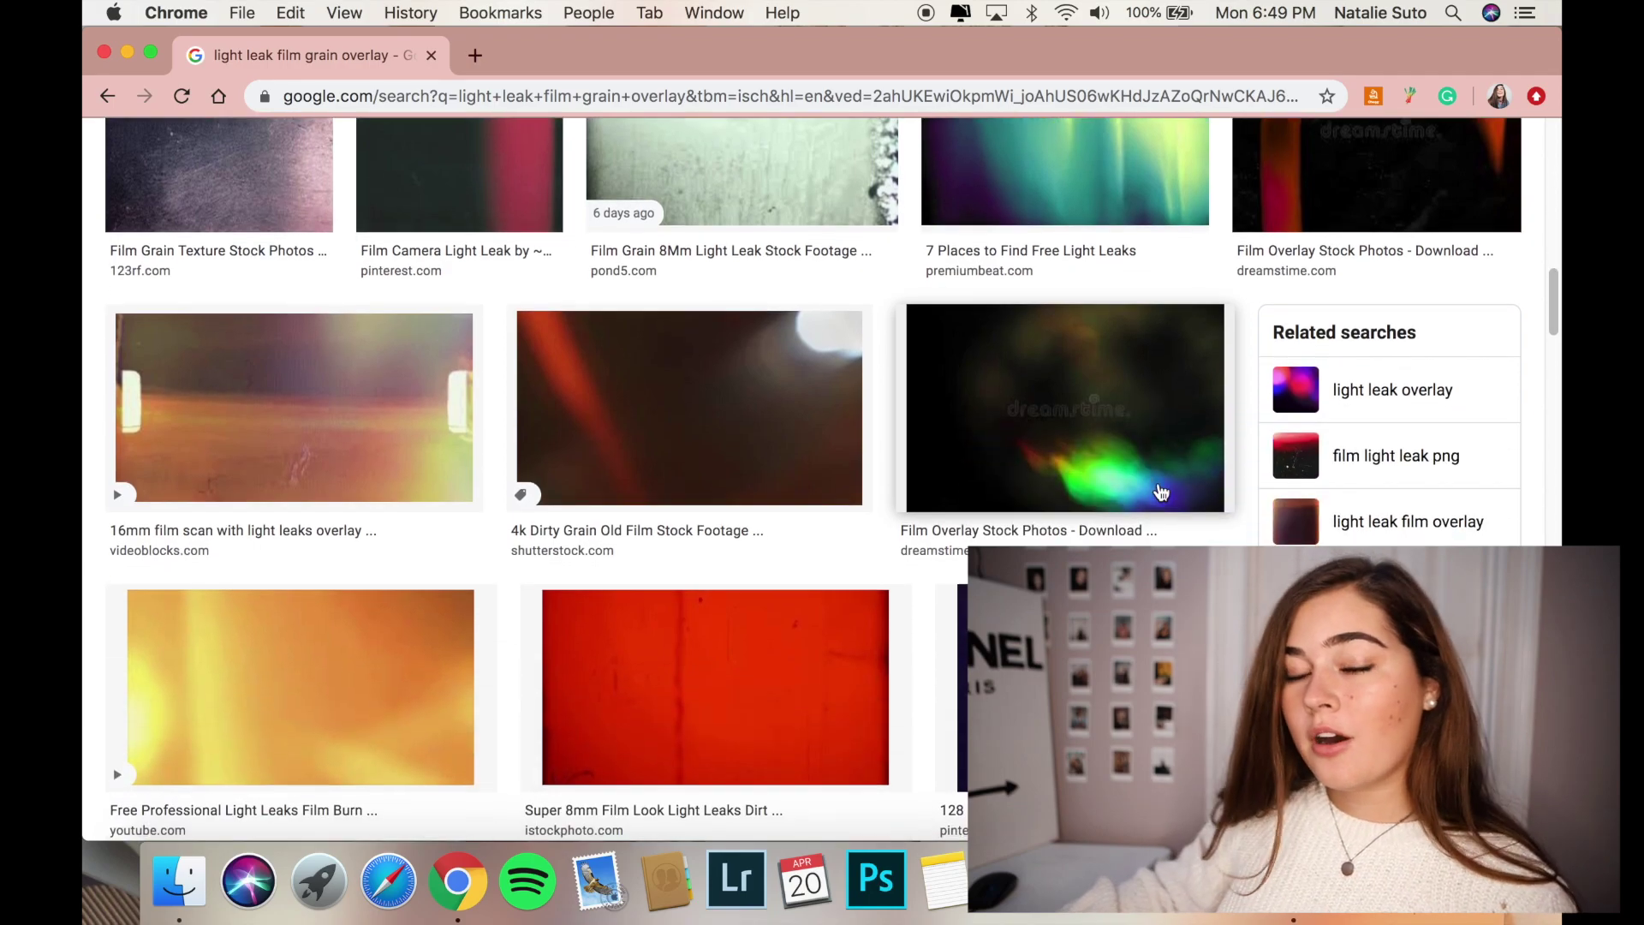
scroll(1161, 491, down, 10)
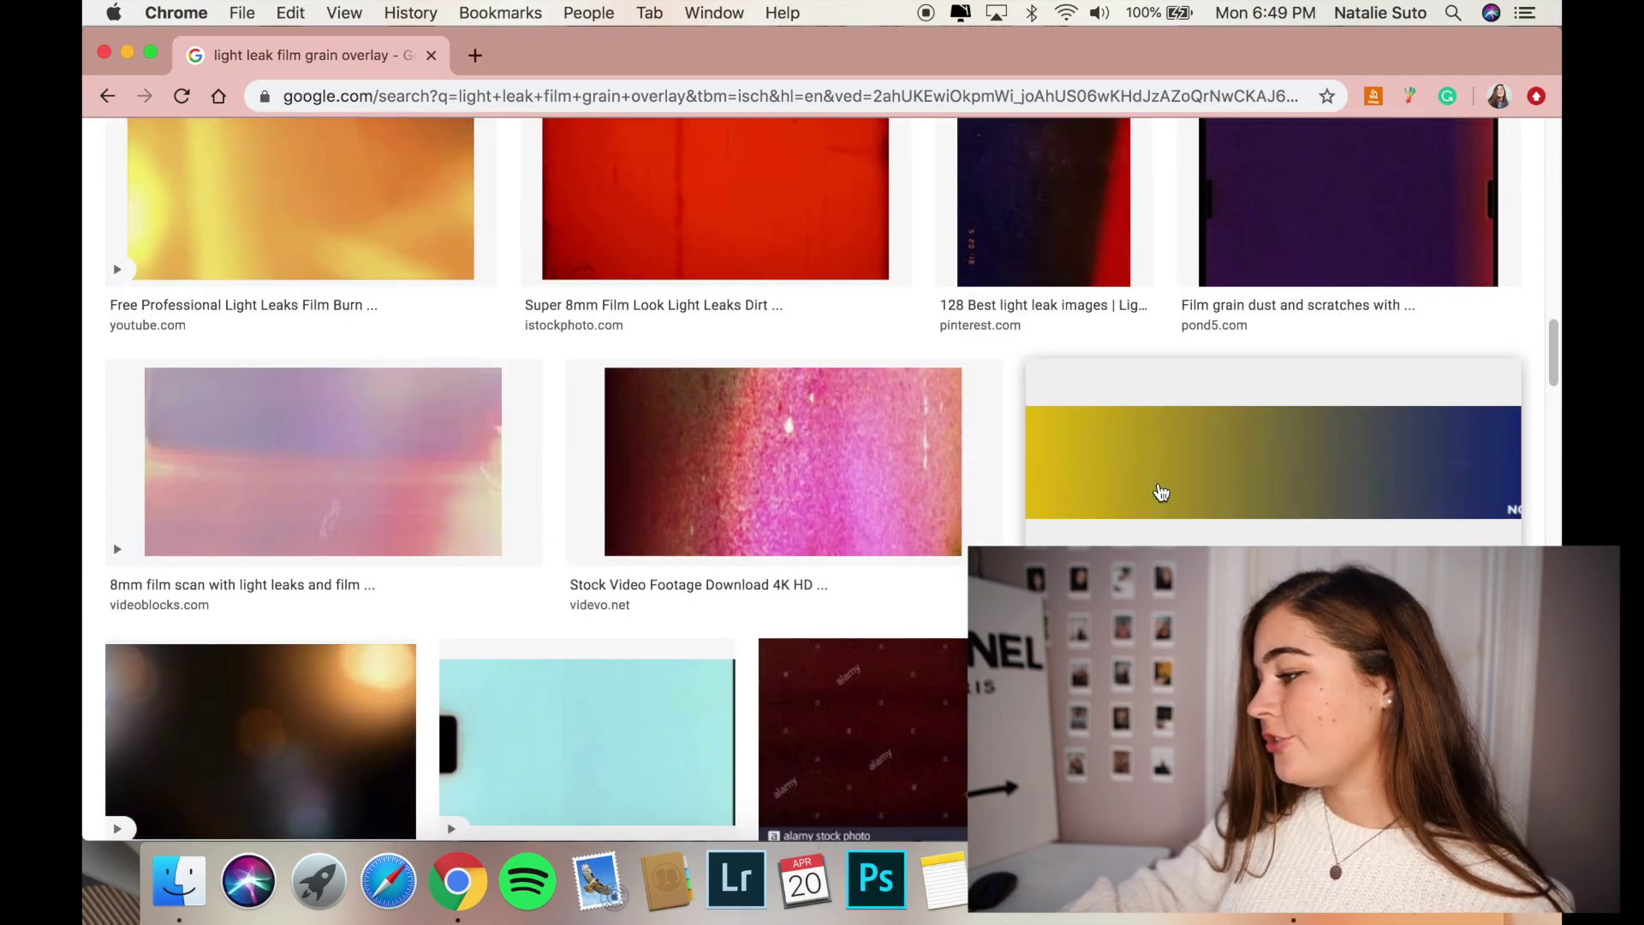
scroll(1162, 492, down, 6)
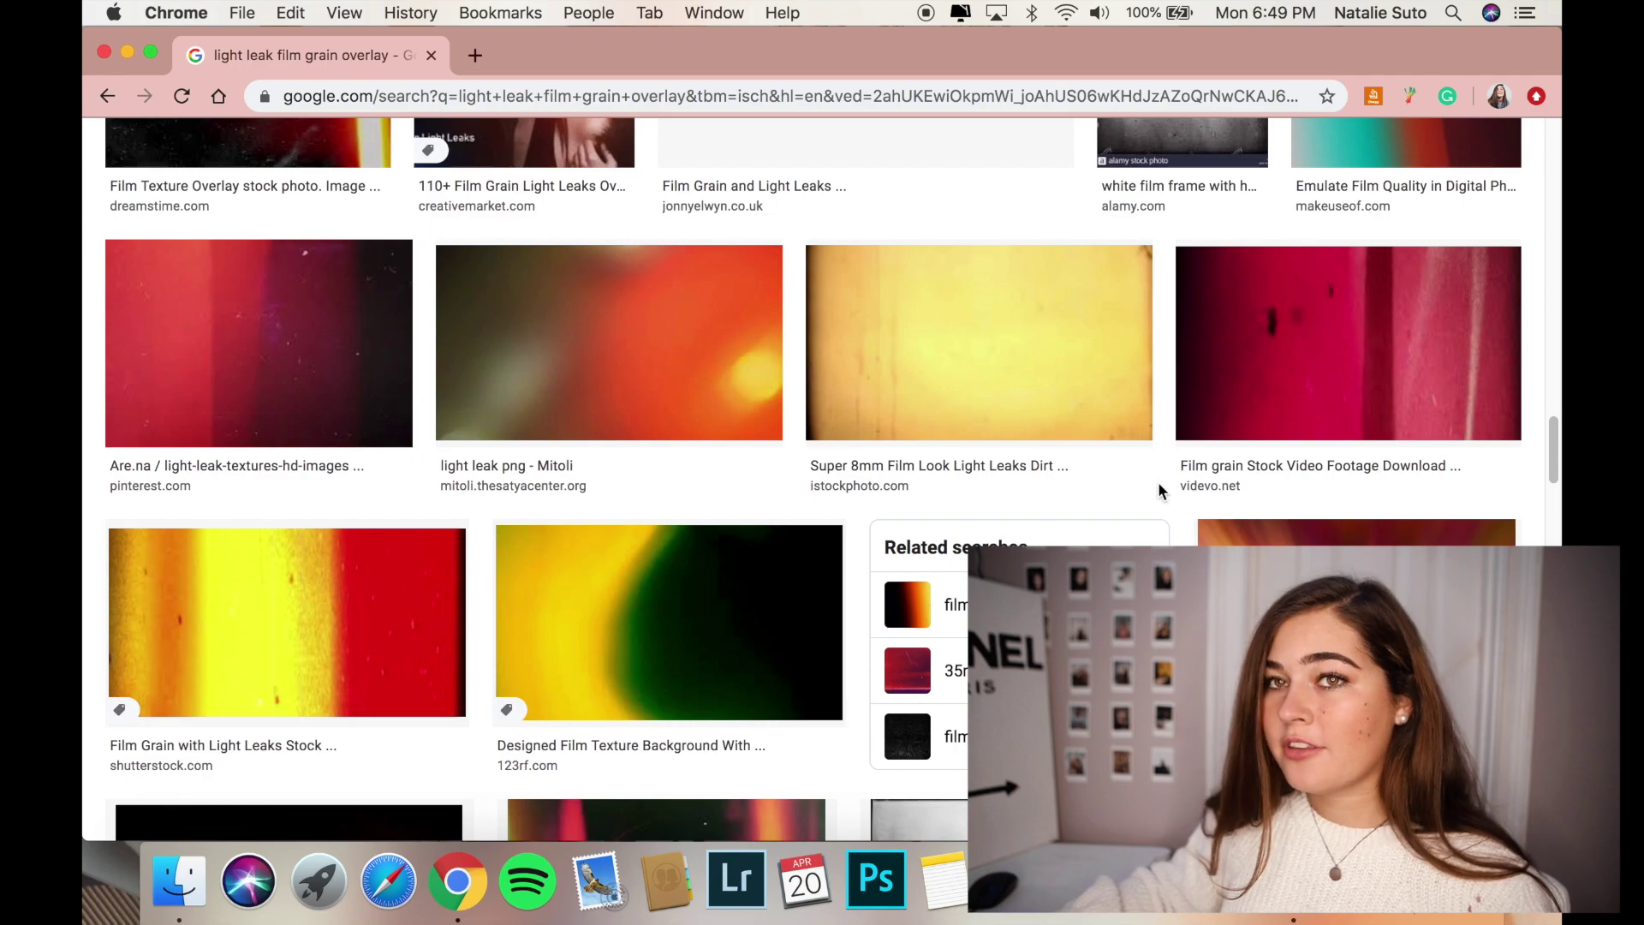
scroll(1158, 481, down, 5)
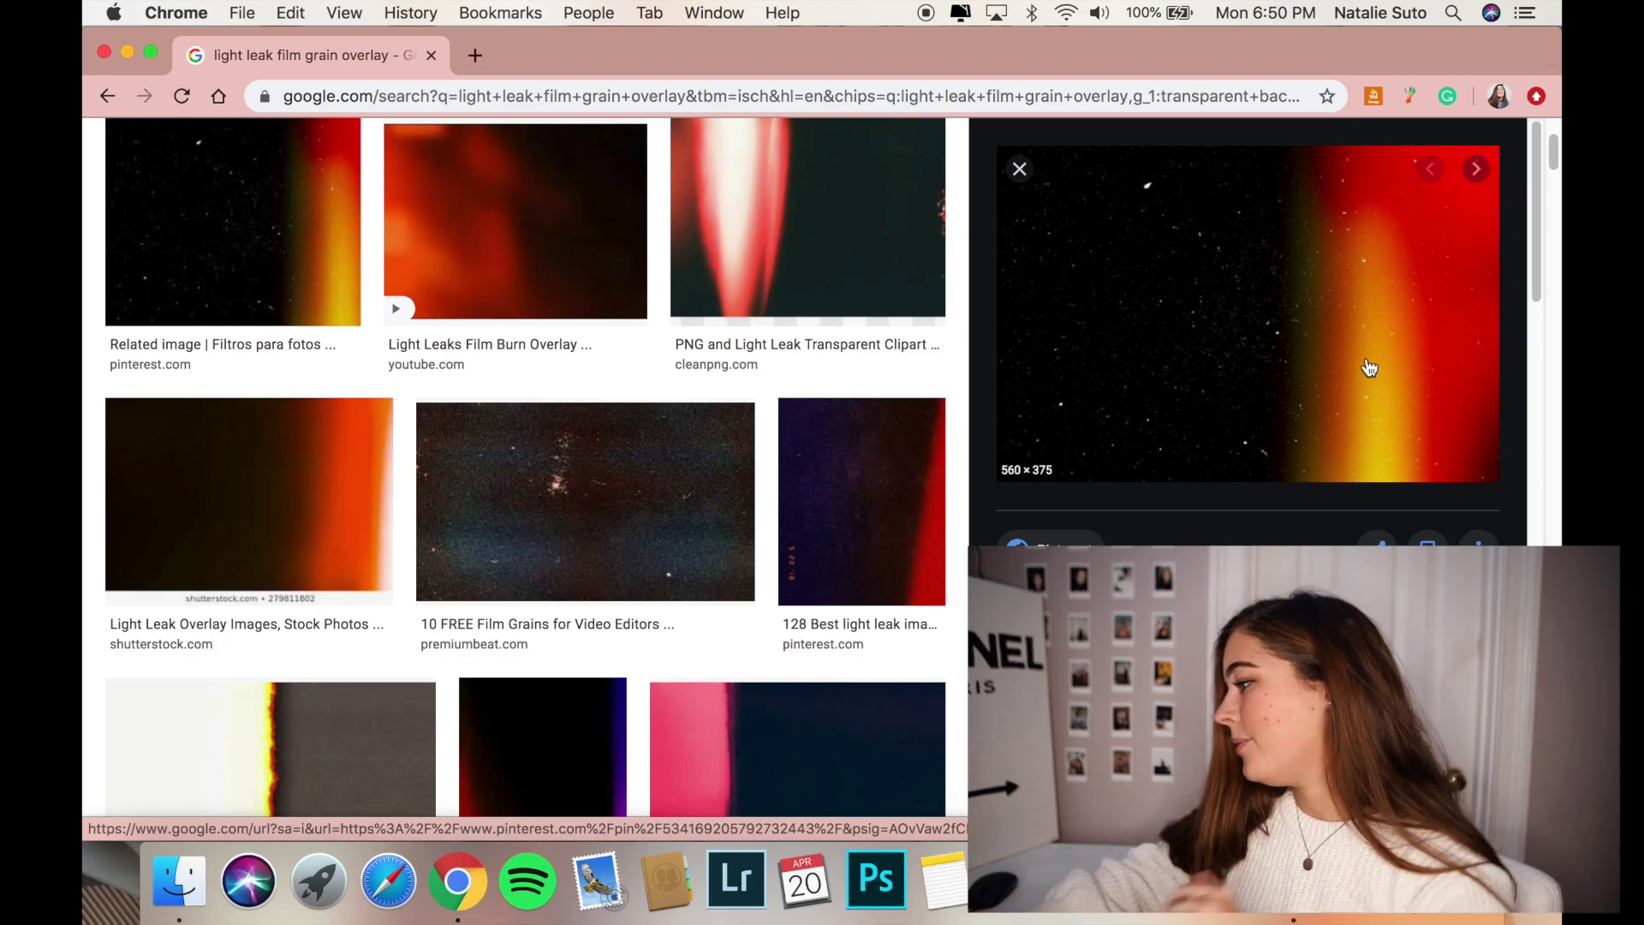
Step: Save the previewed light-leak image as lightleak.jpg, then quit Chrome
right_click(1270, 353)
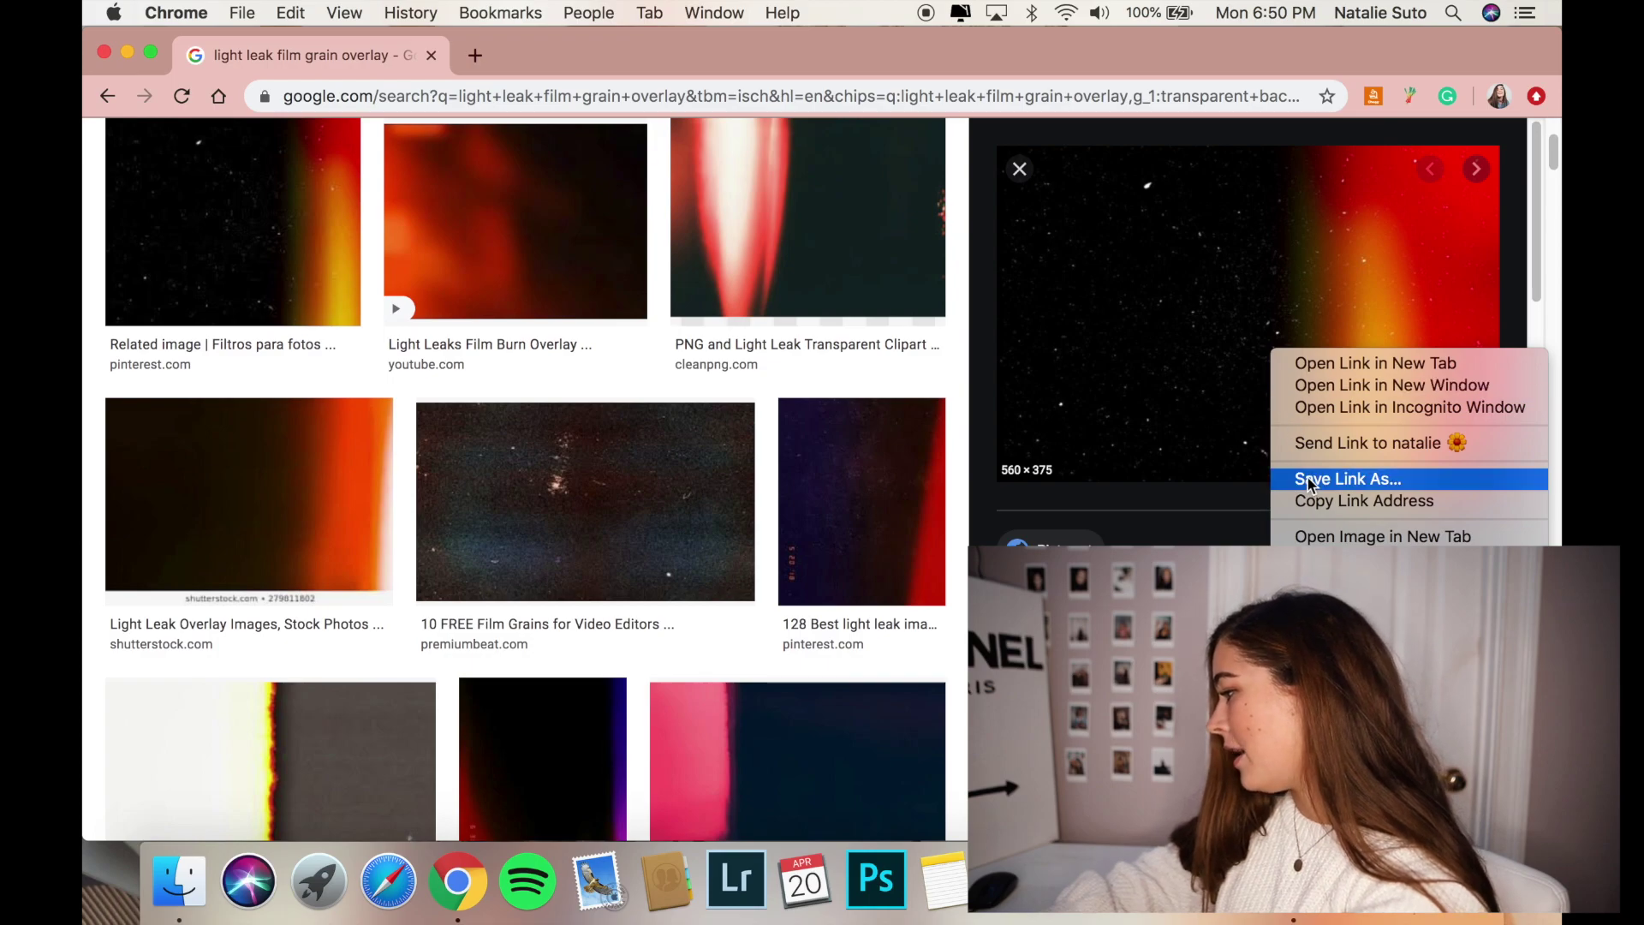
key(Escape)
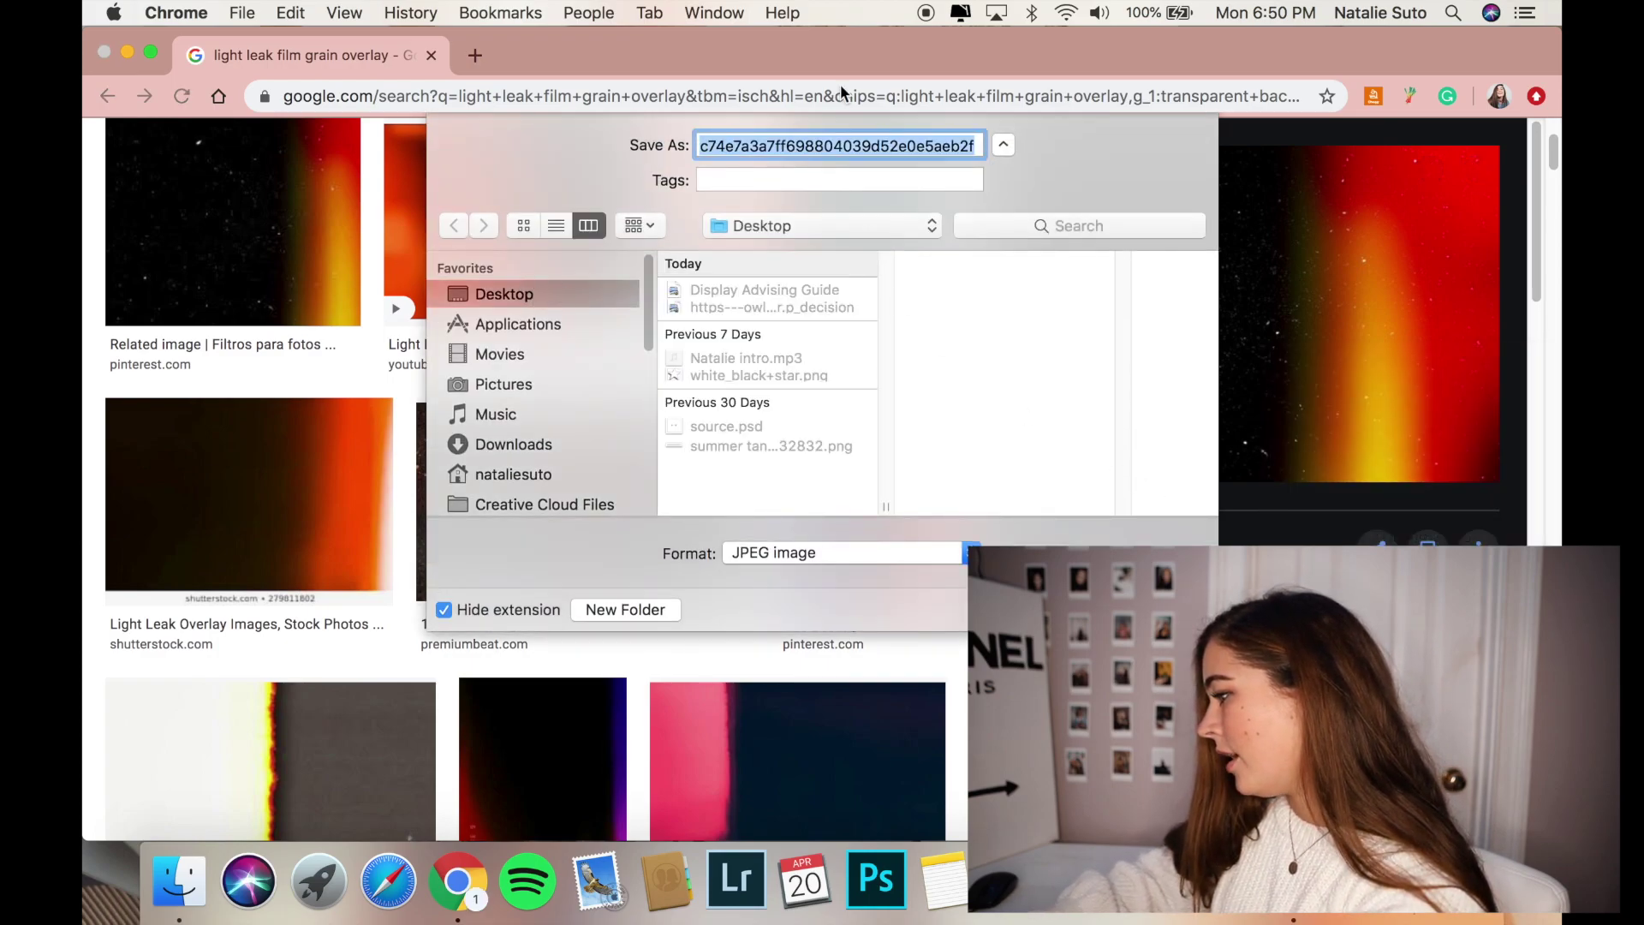
text(lightleak)
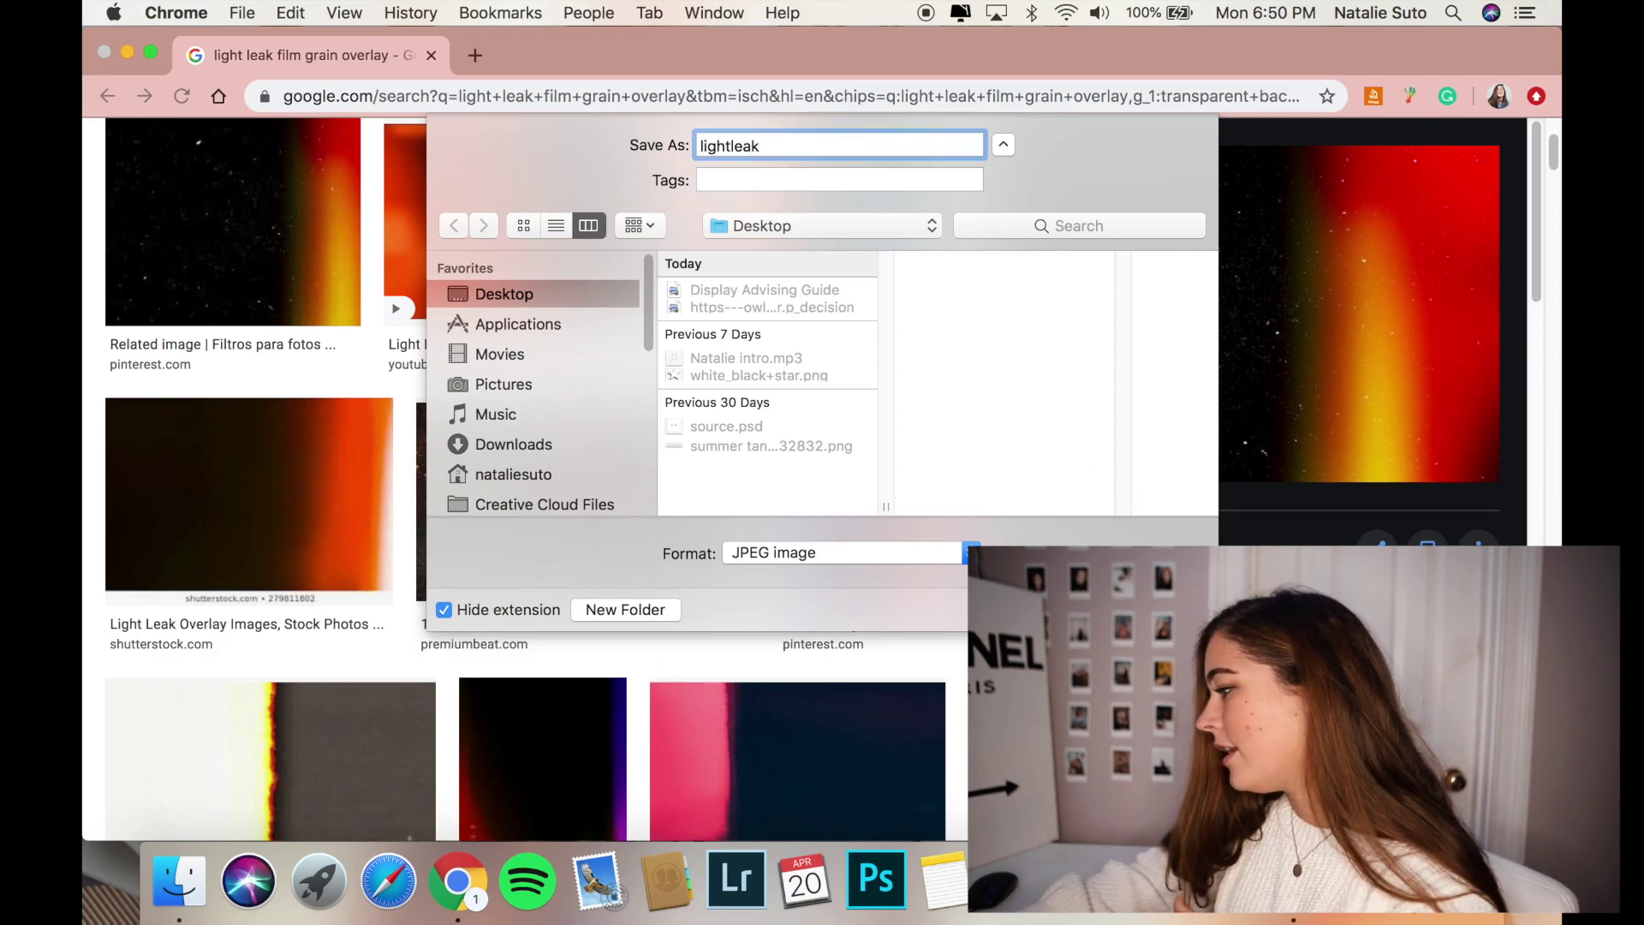
key(Return)
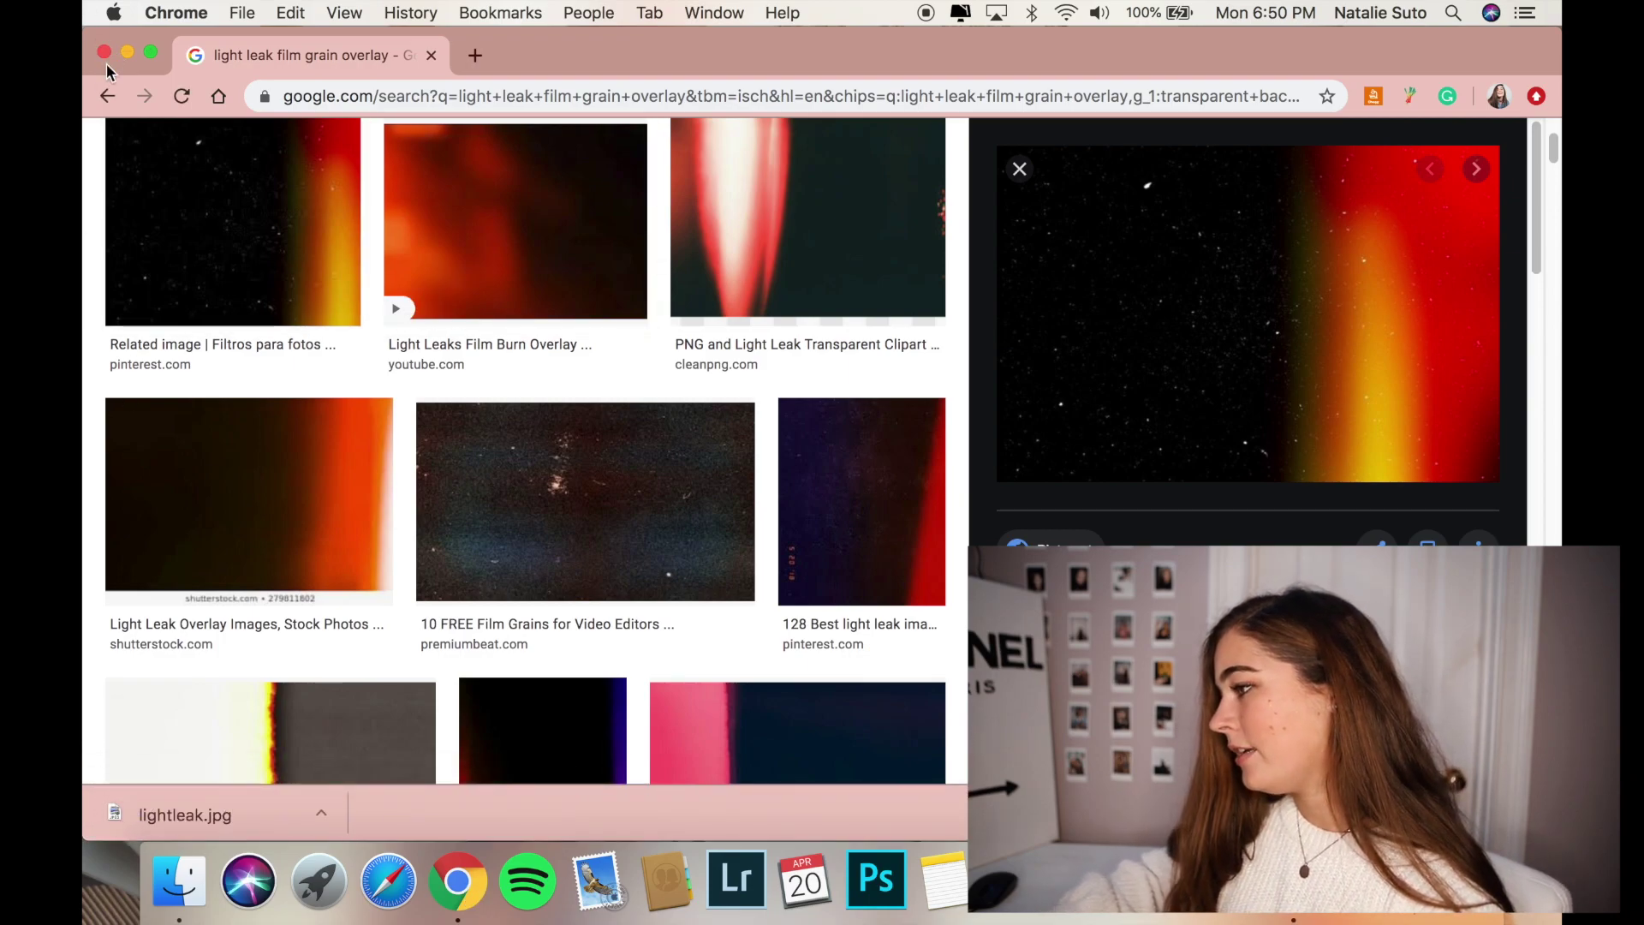
key(super+q)
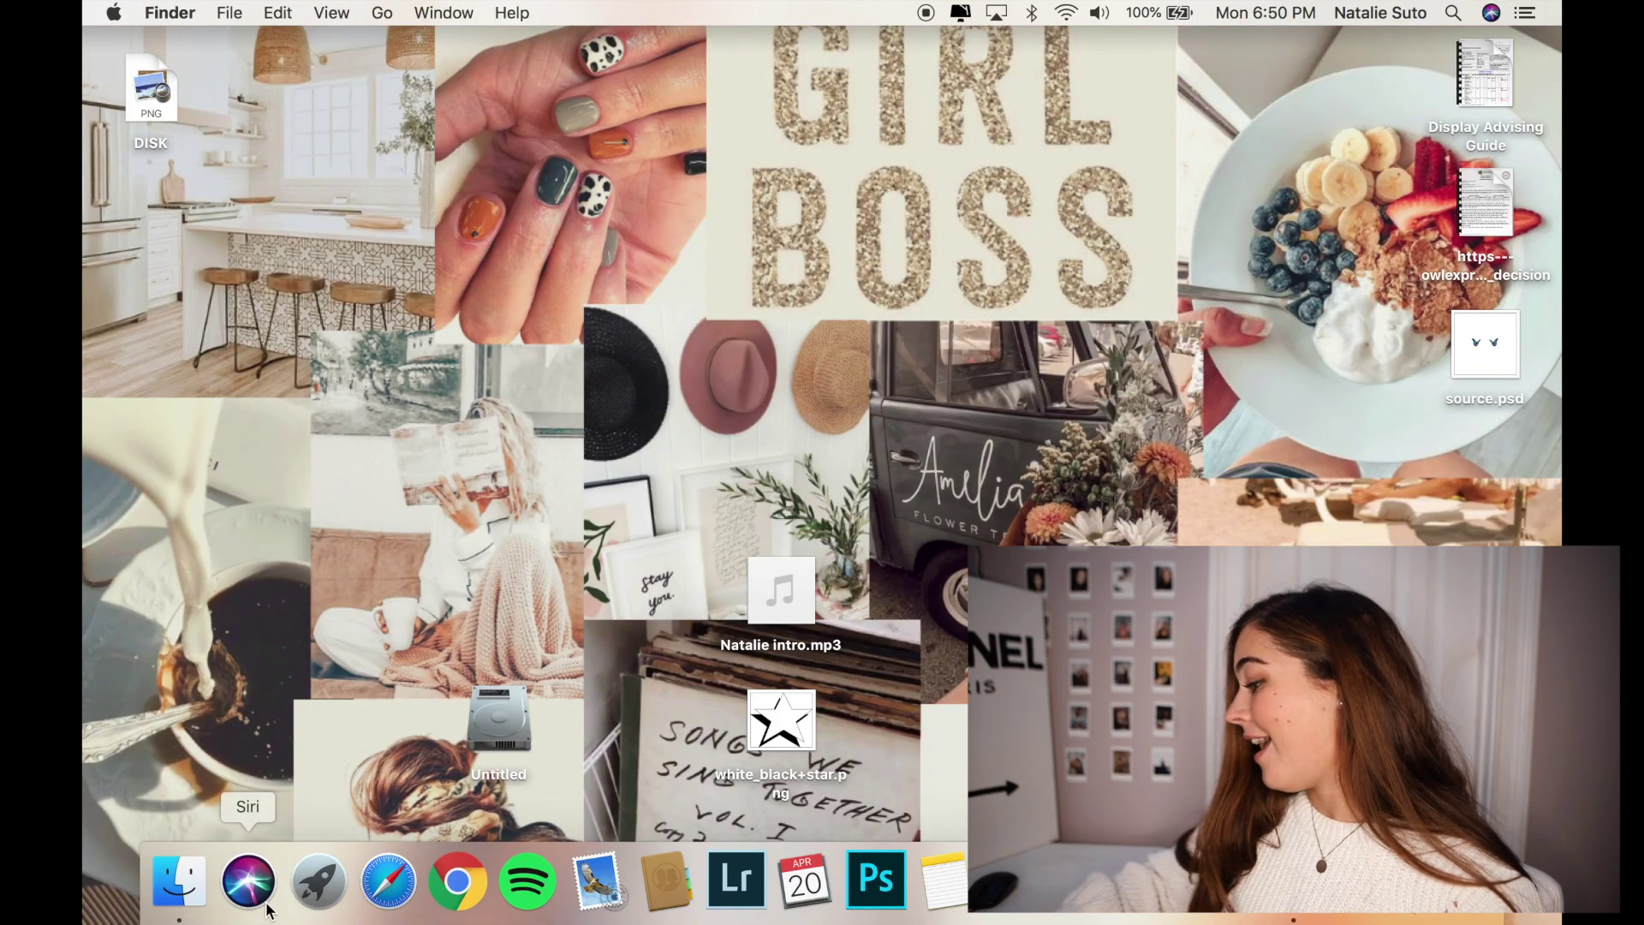
Step: Launch Lens Studio from its page in Launchpad
click(318, 879)
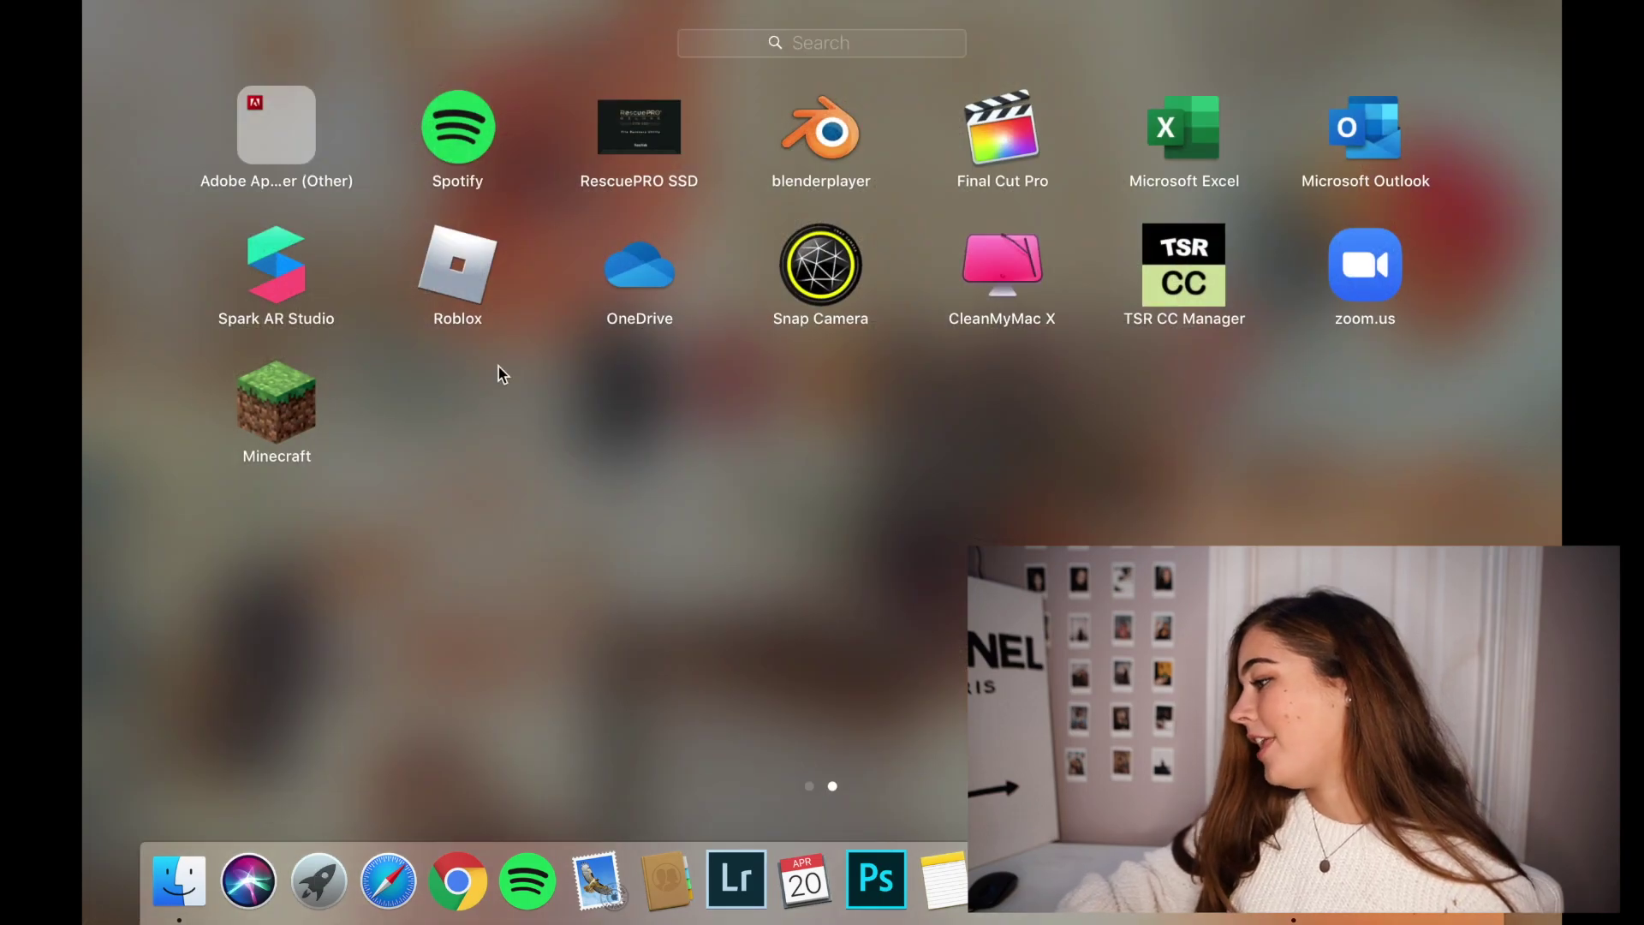
scroll(991, 407, left, 5)
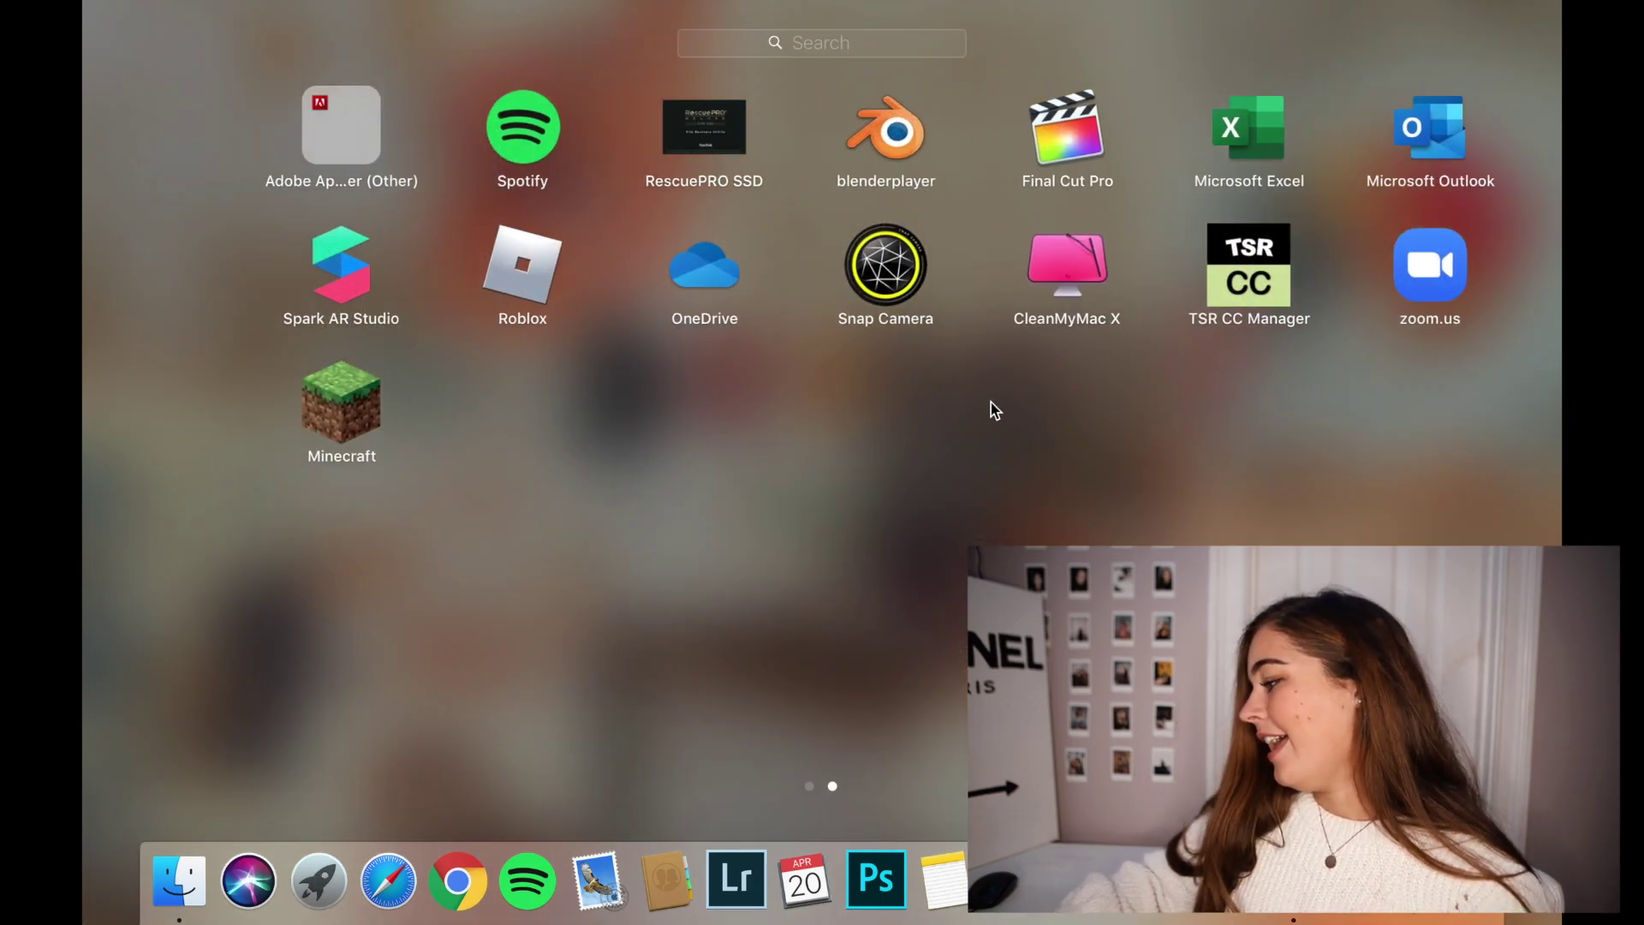
click(294, 679)
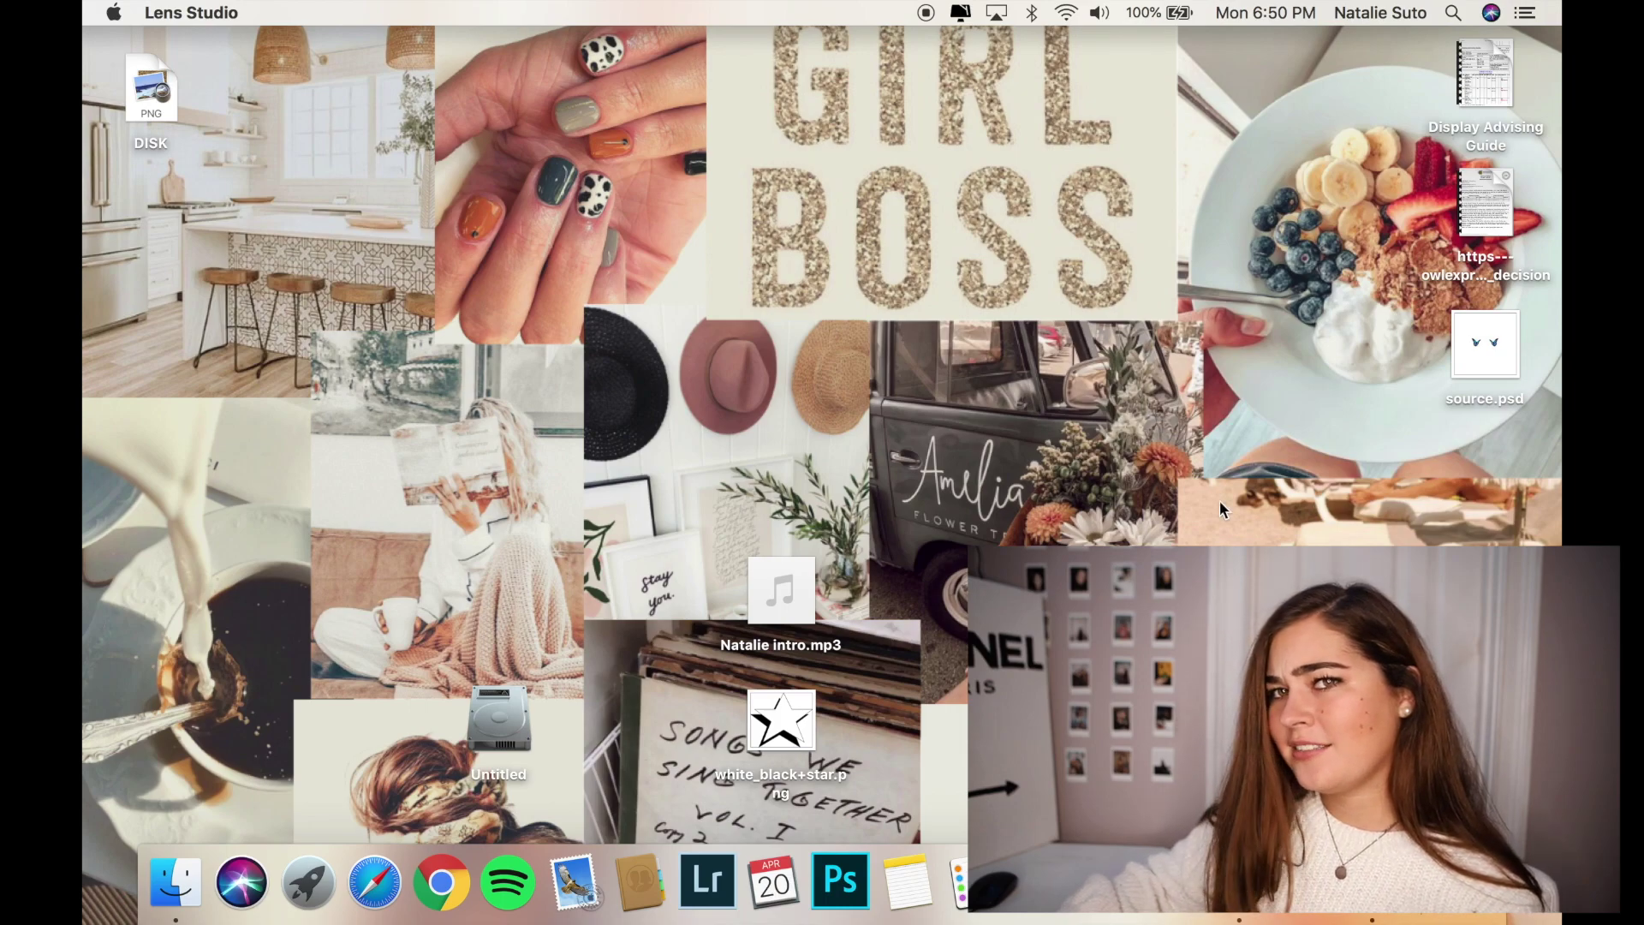
Step: Dismiss the project-recovery prompt and open BASE PROJECT from Recent Projects
click(933, 433)
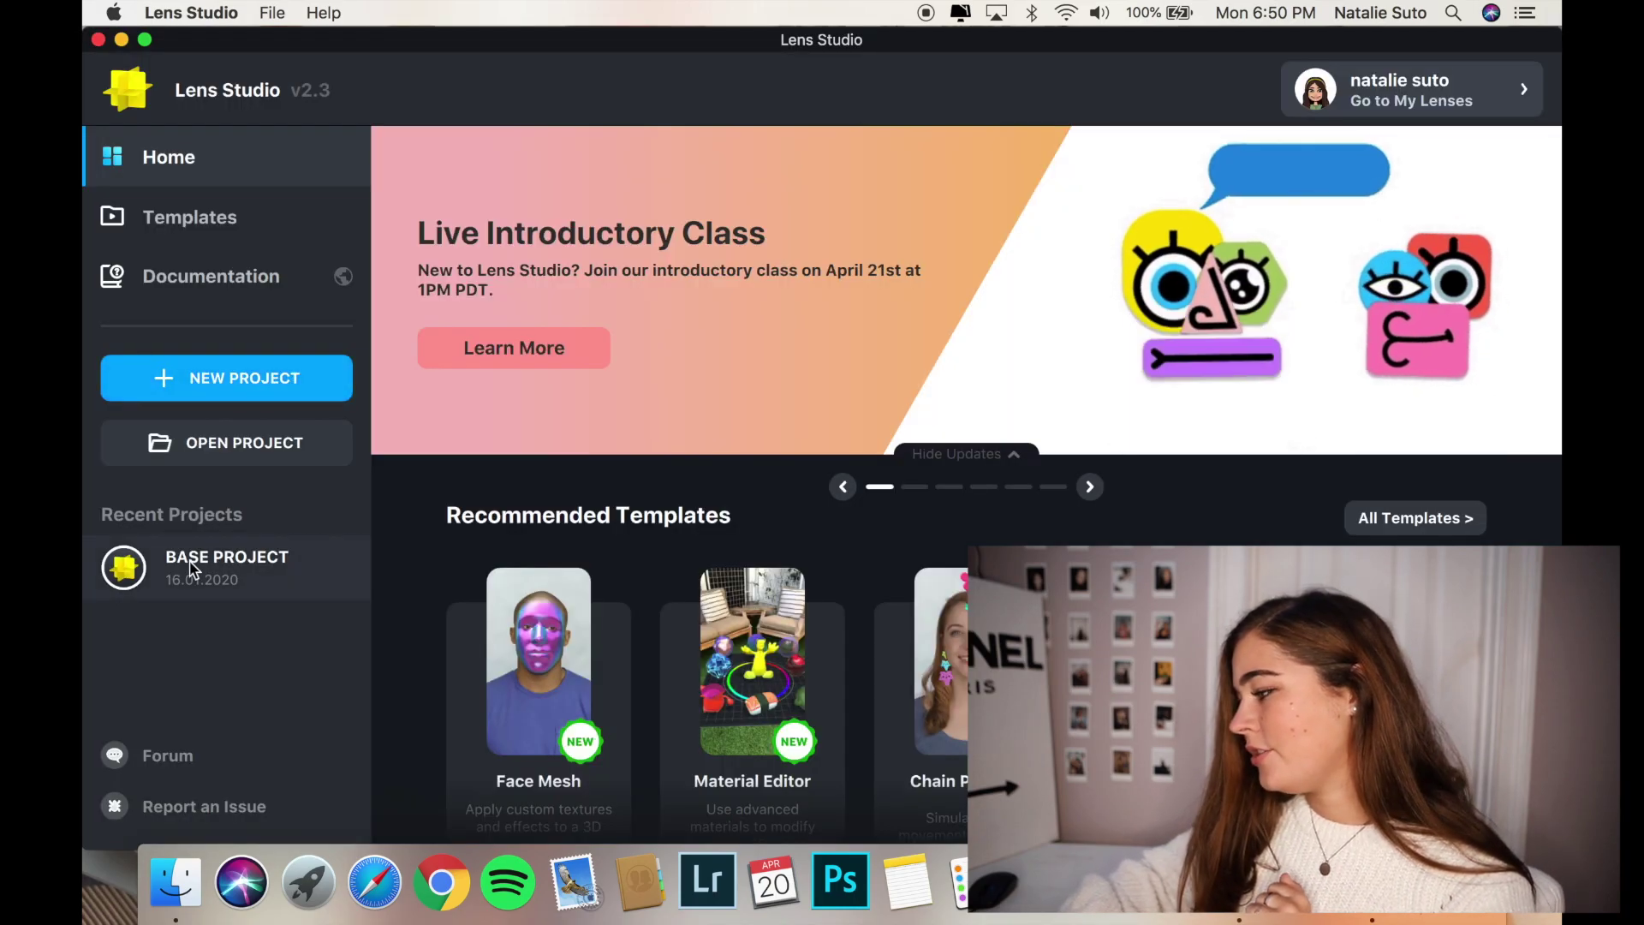
click(193, 569)
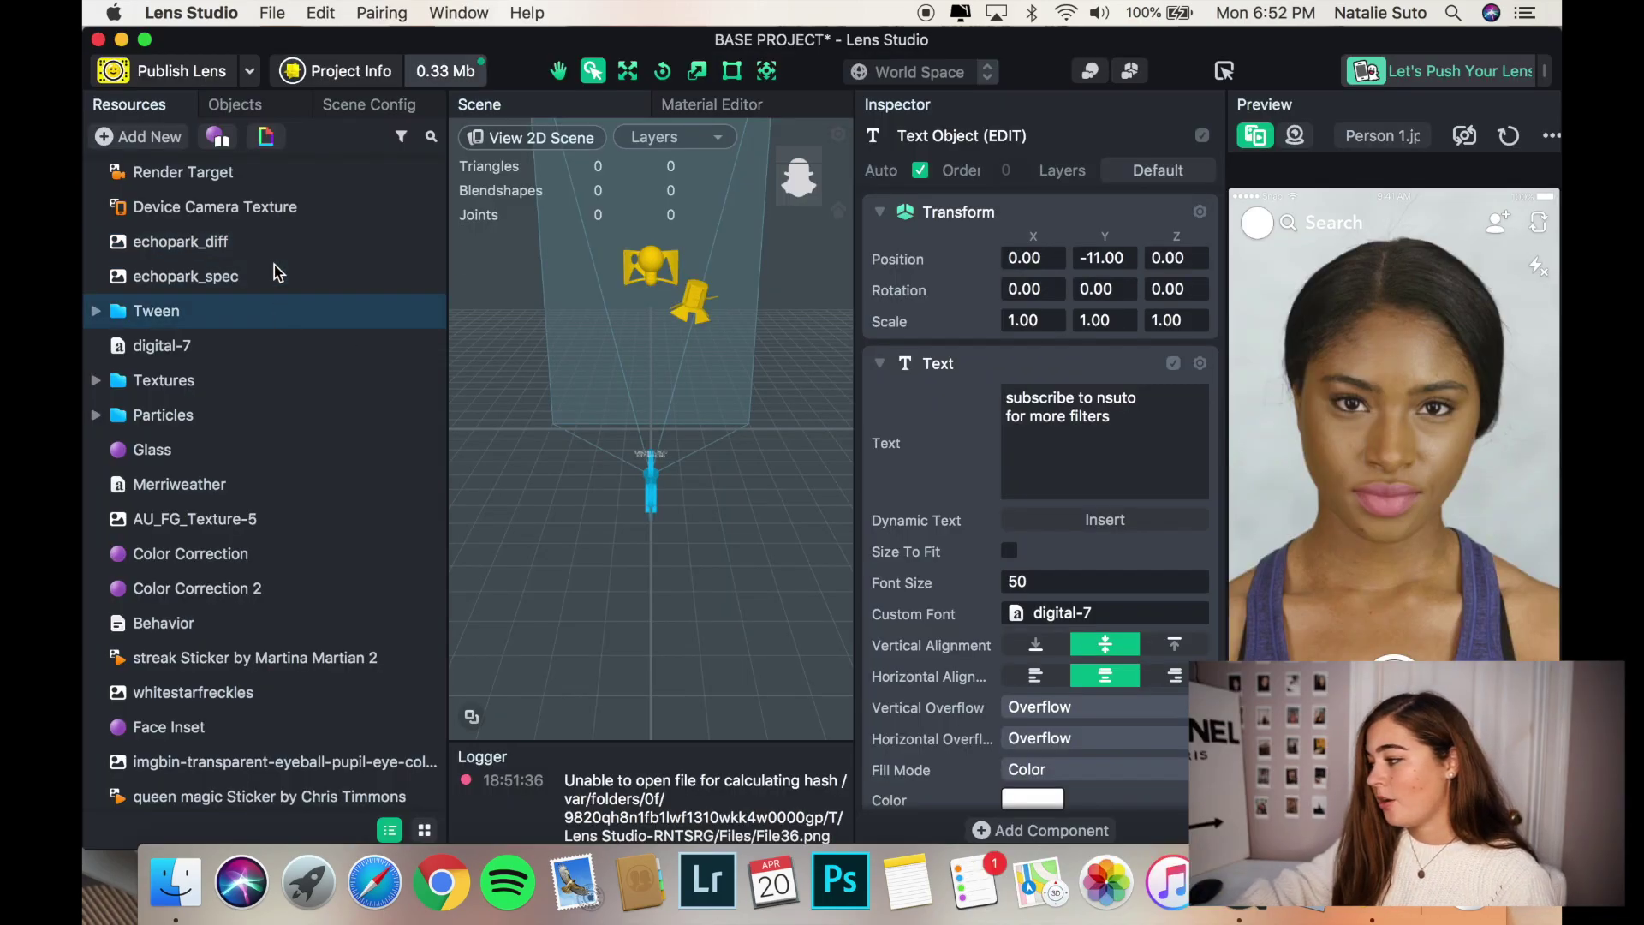
Step: Float the Objects panel, then restore Lens Studio's default panel layout
click(249, 108)
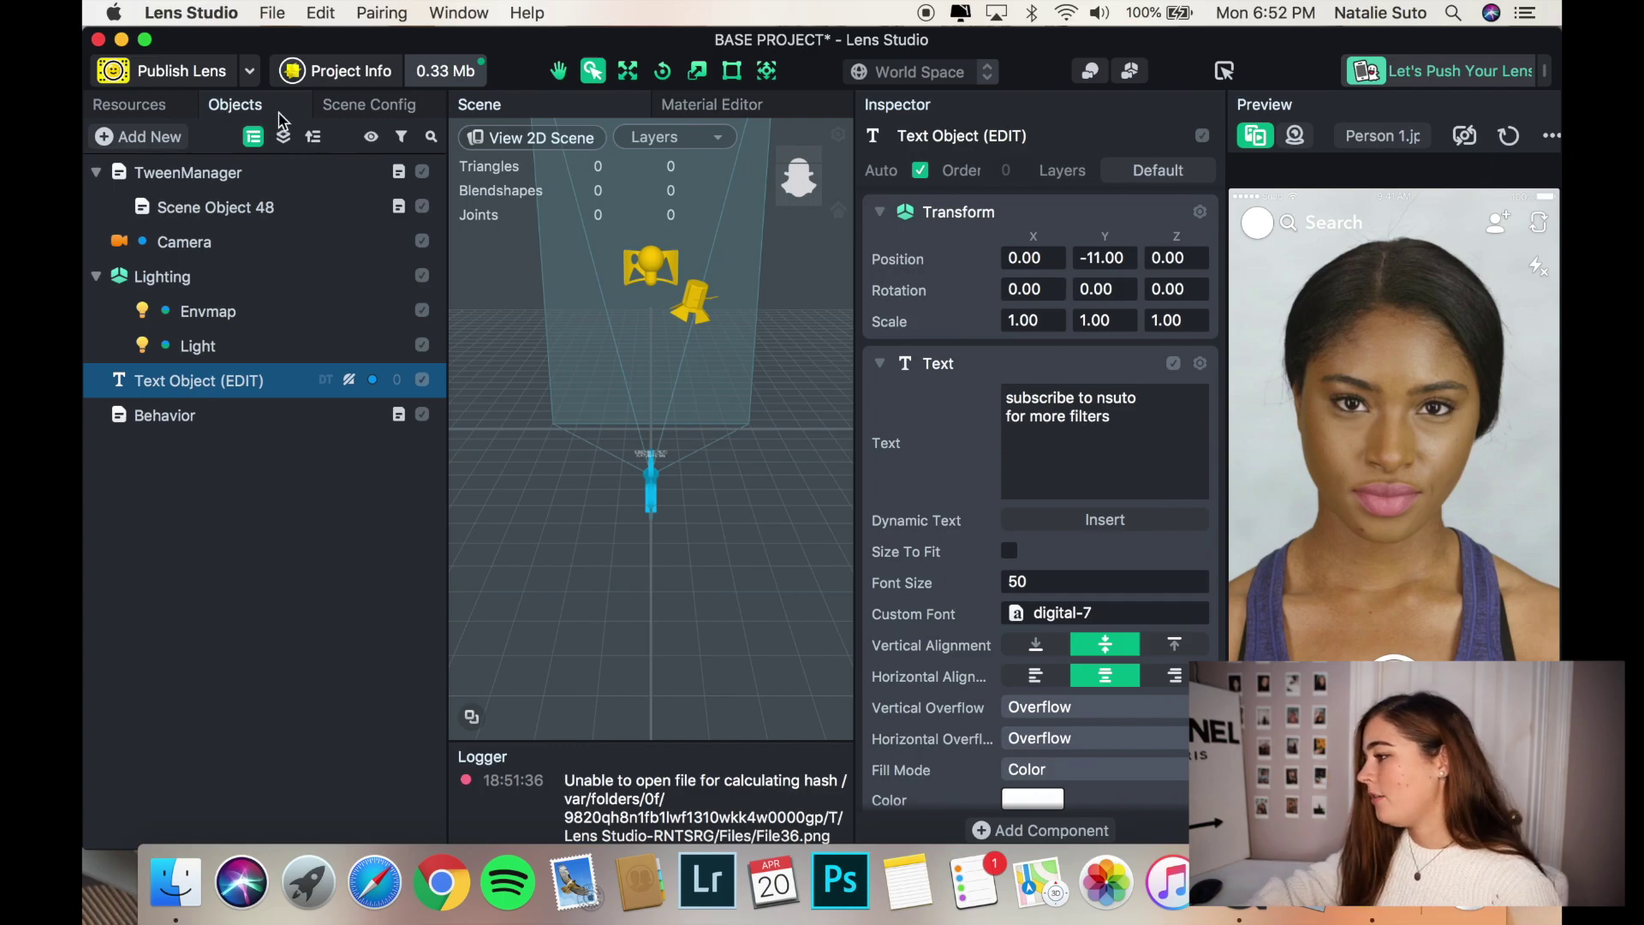
drag(233, 104, 285, 240)
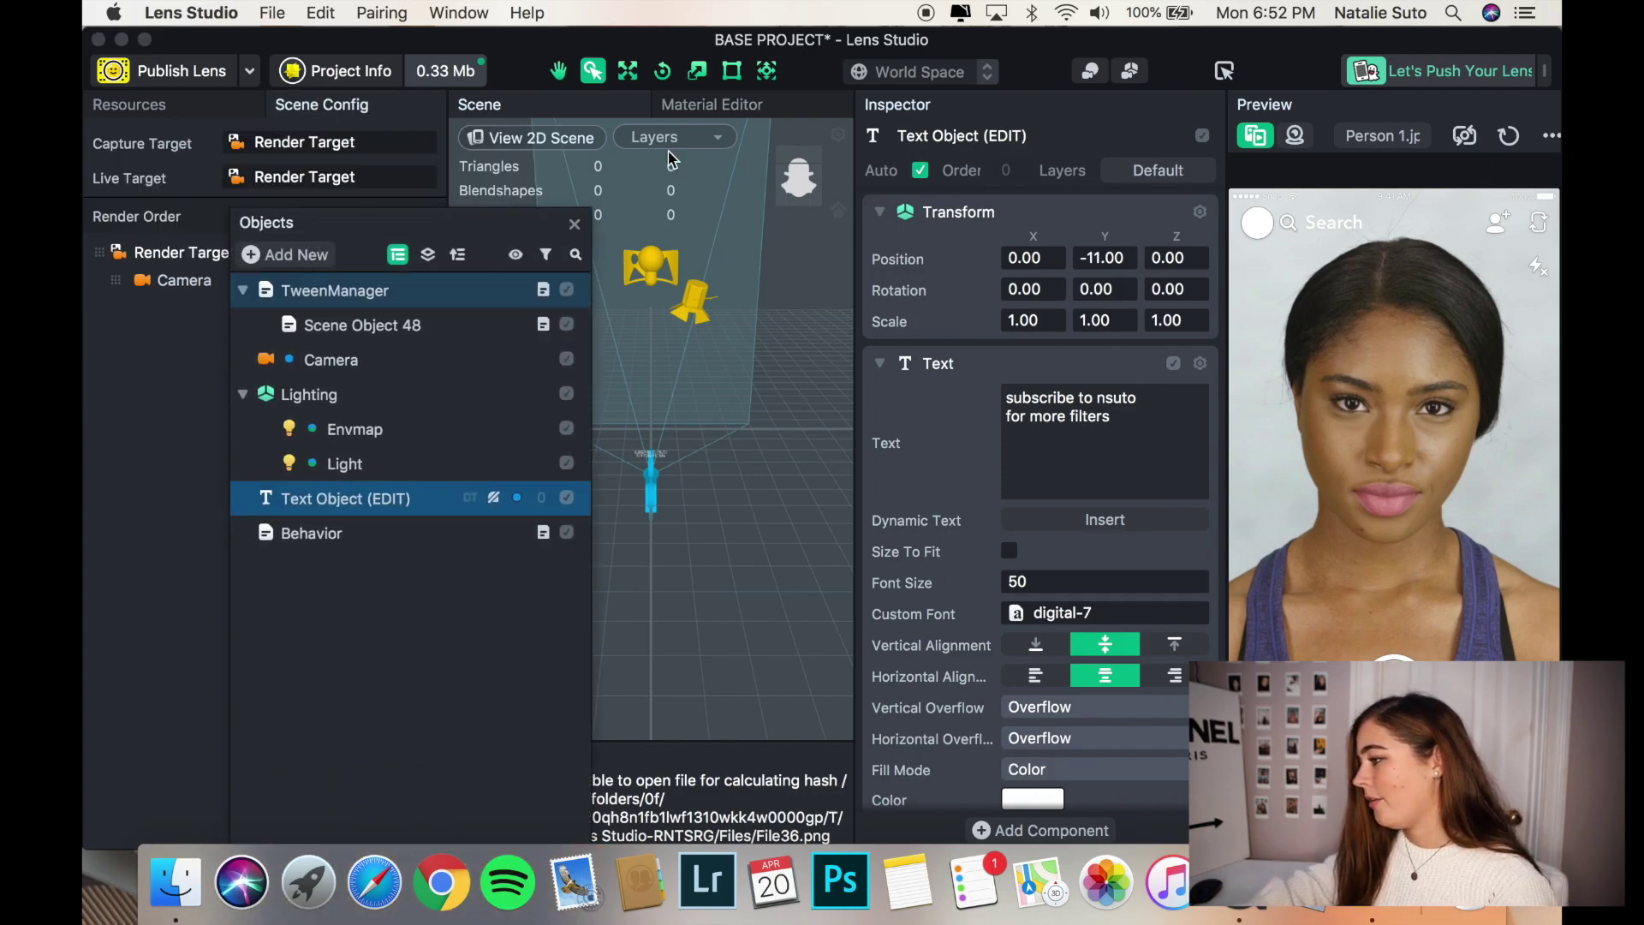
drag(394, 231, 270, 116)
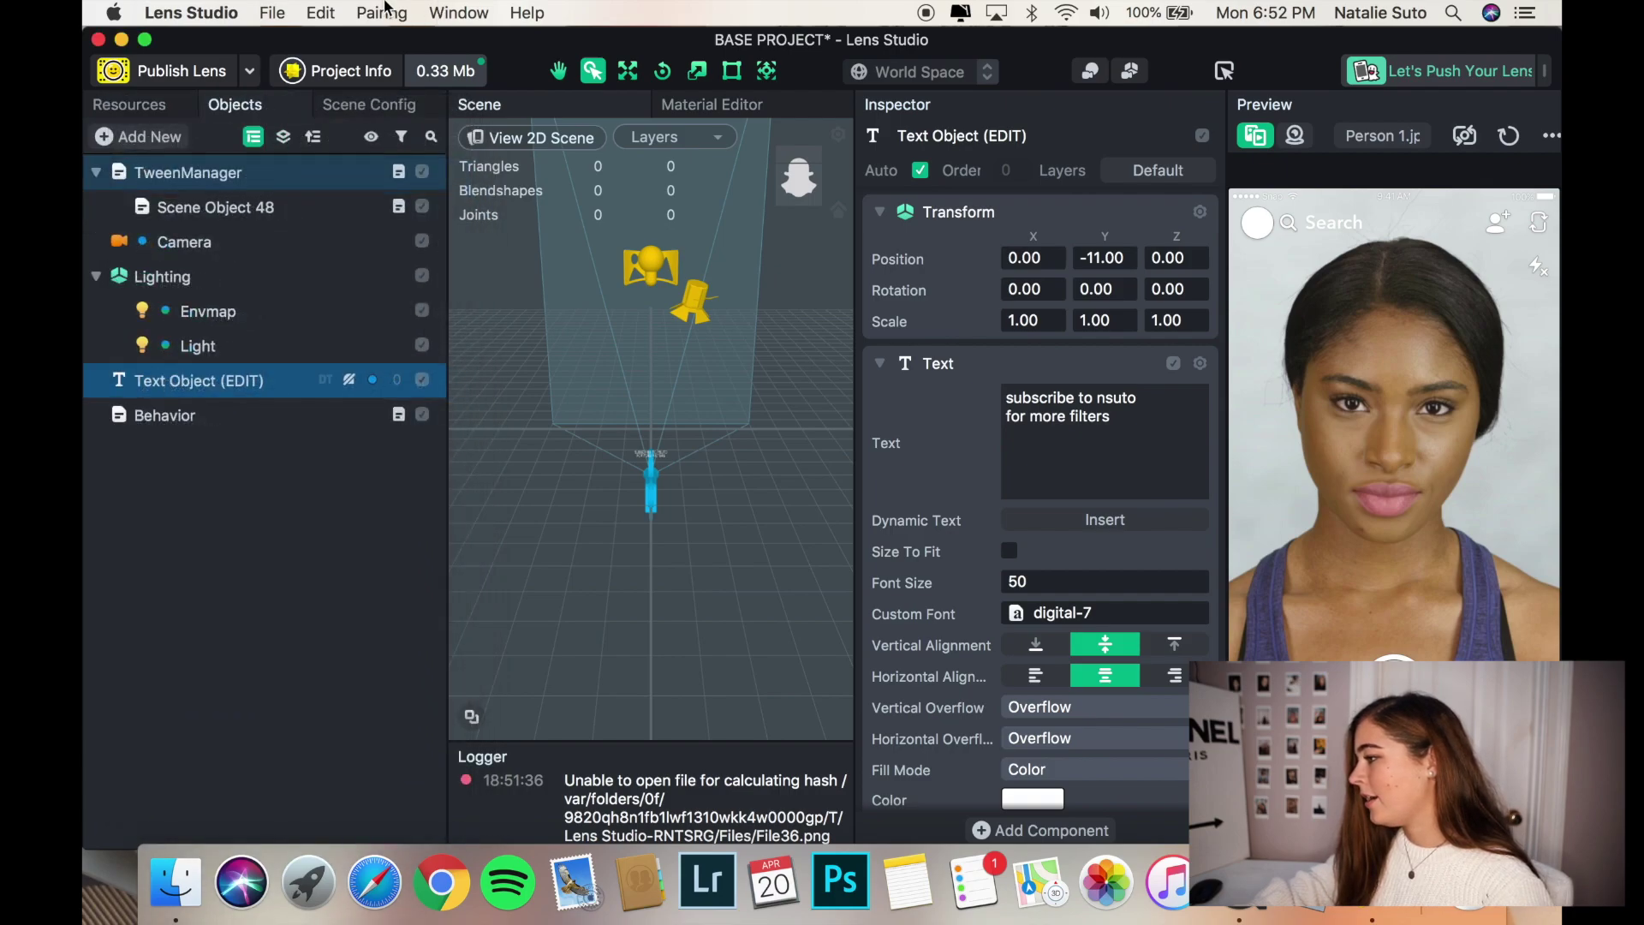
click(439, 9)
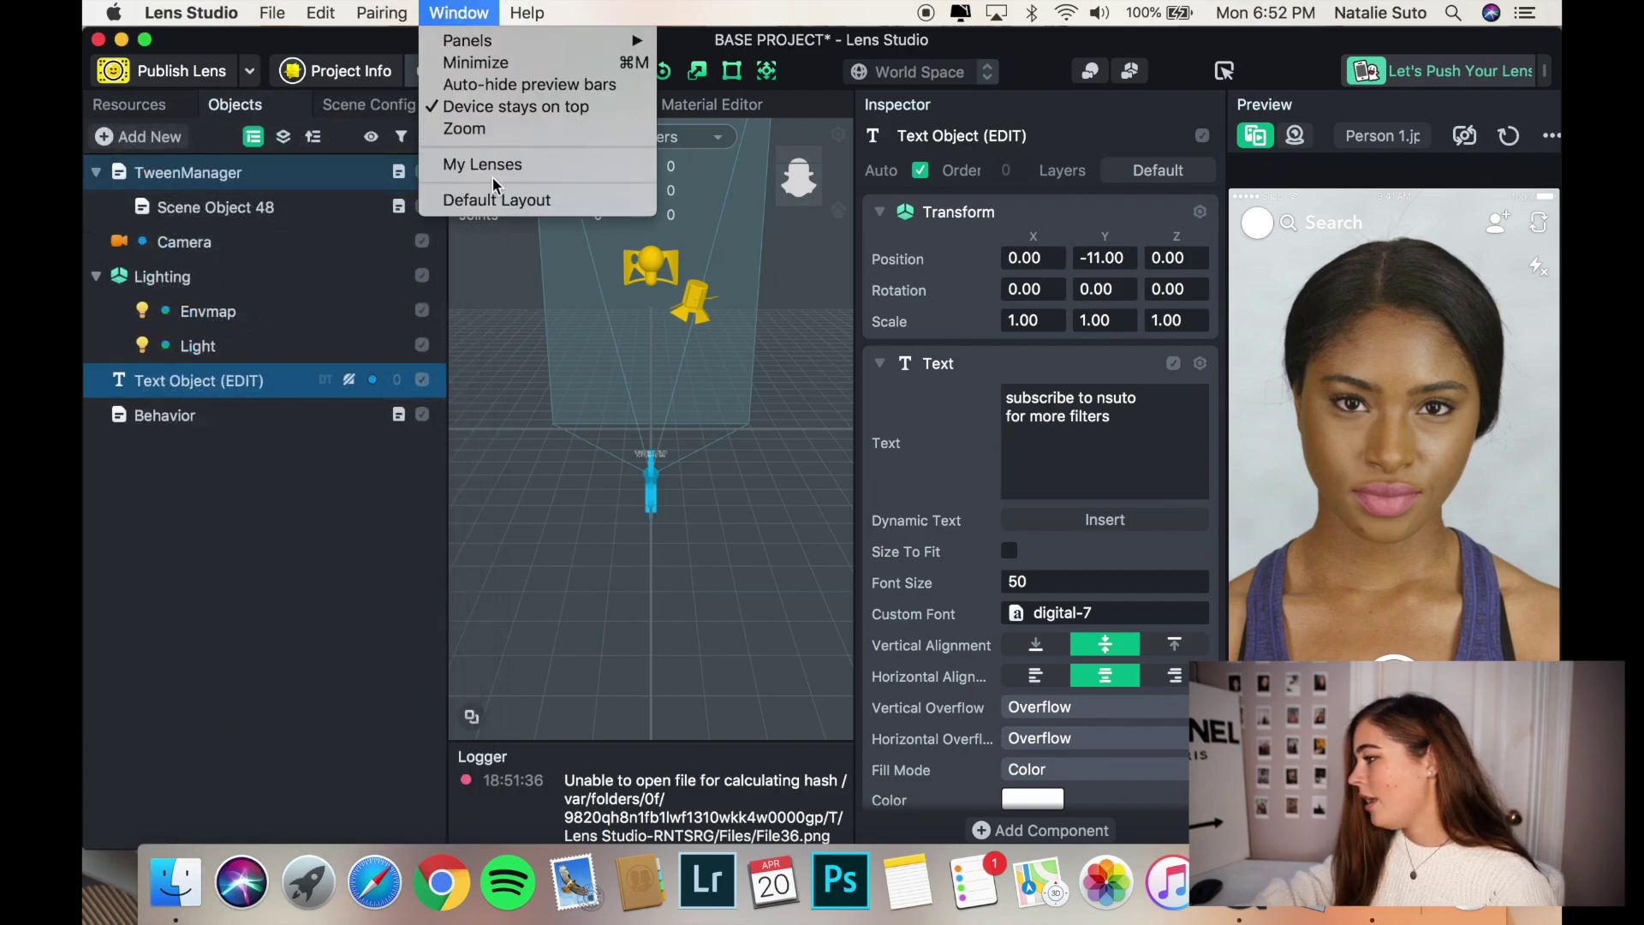
click(536, 206)
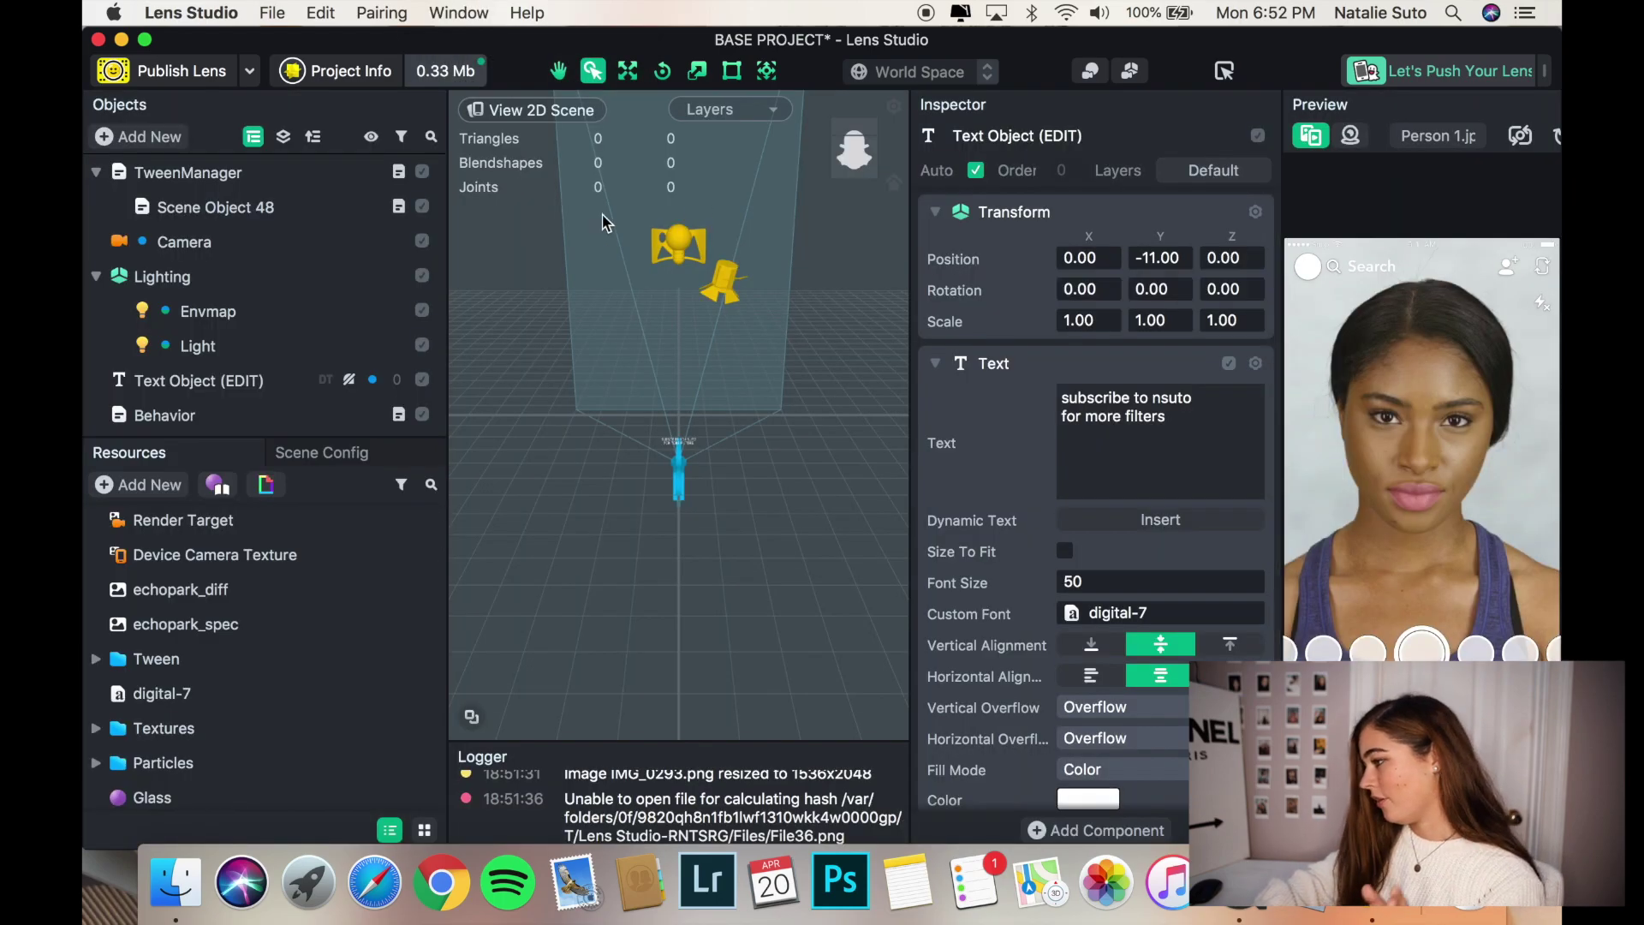
Step: Dock Resources and Scene Config as tabs beside Objects, showing the Objects list
click(275, 453)
drag(276, 183, 197, 120)
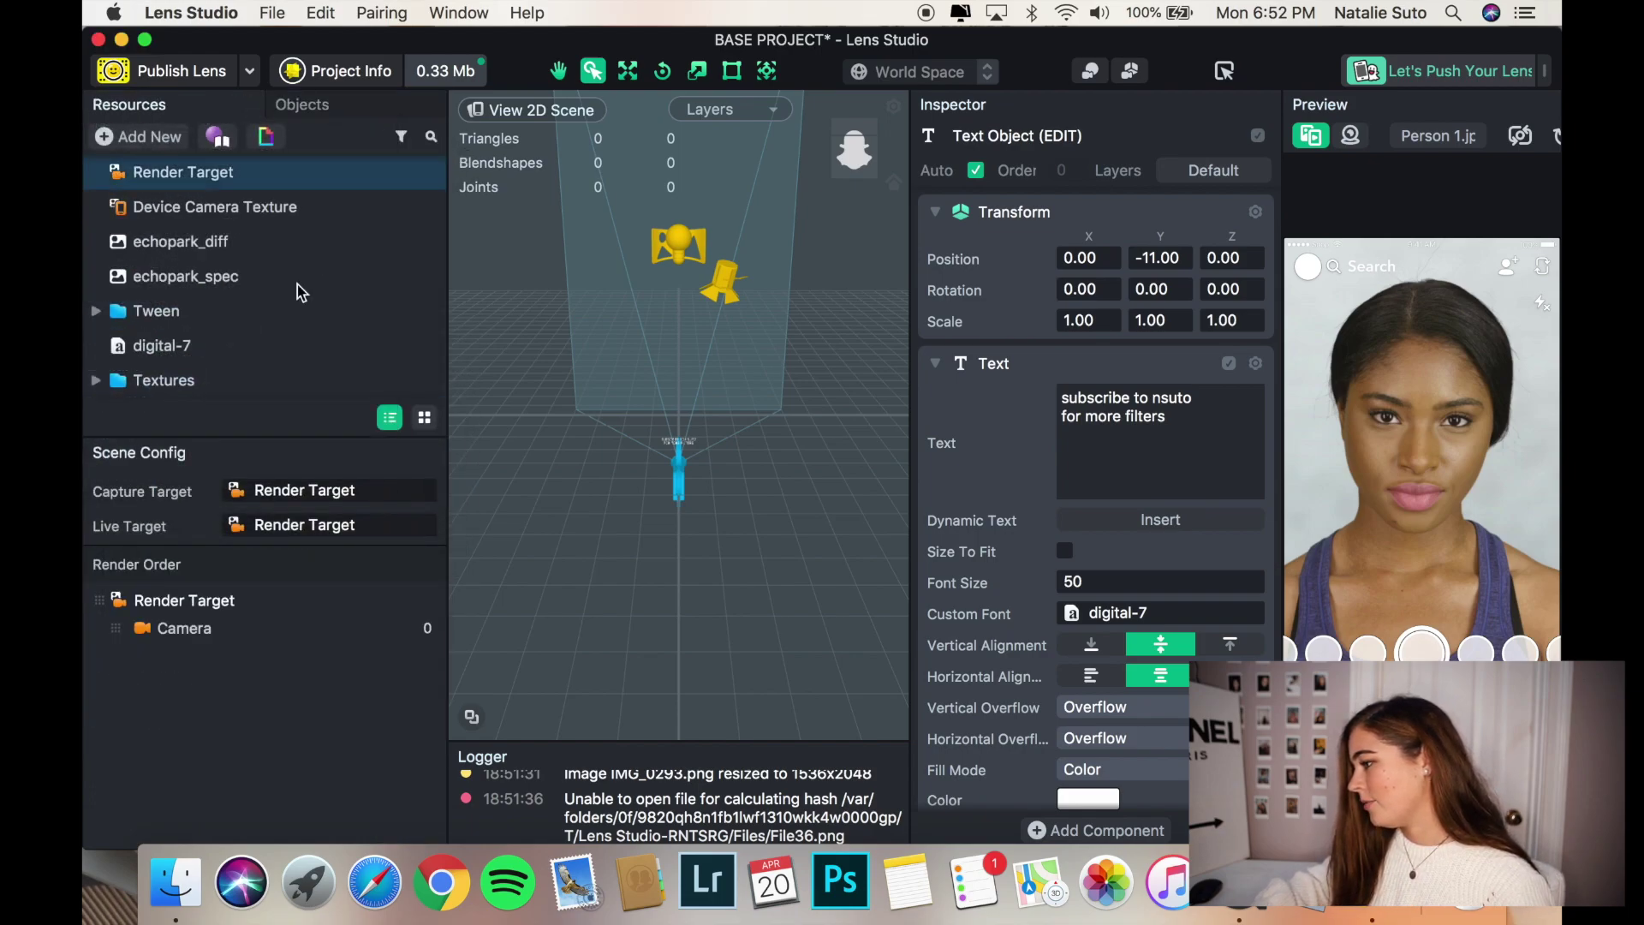
drag(238, 248, 239, 109)
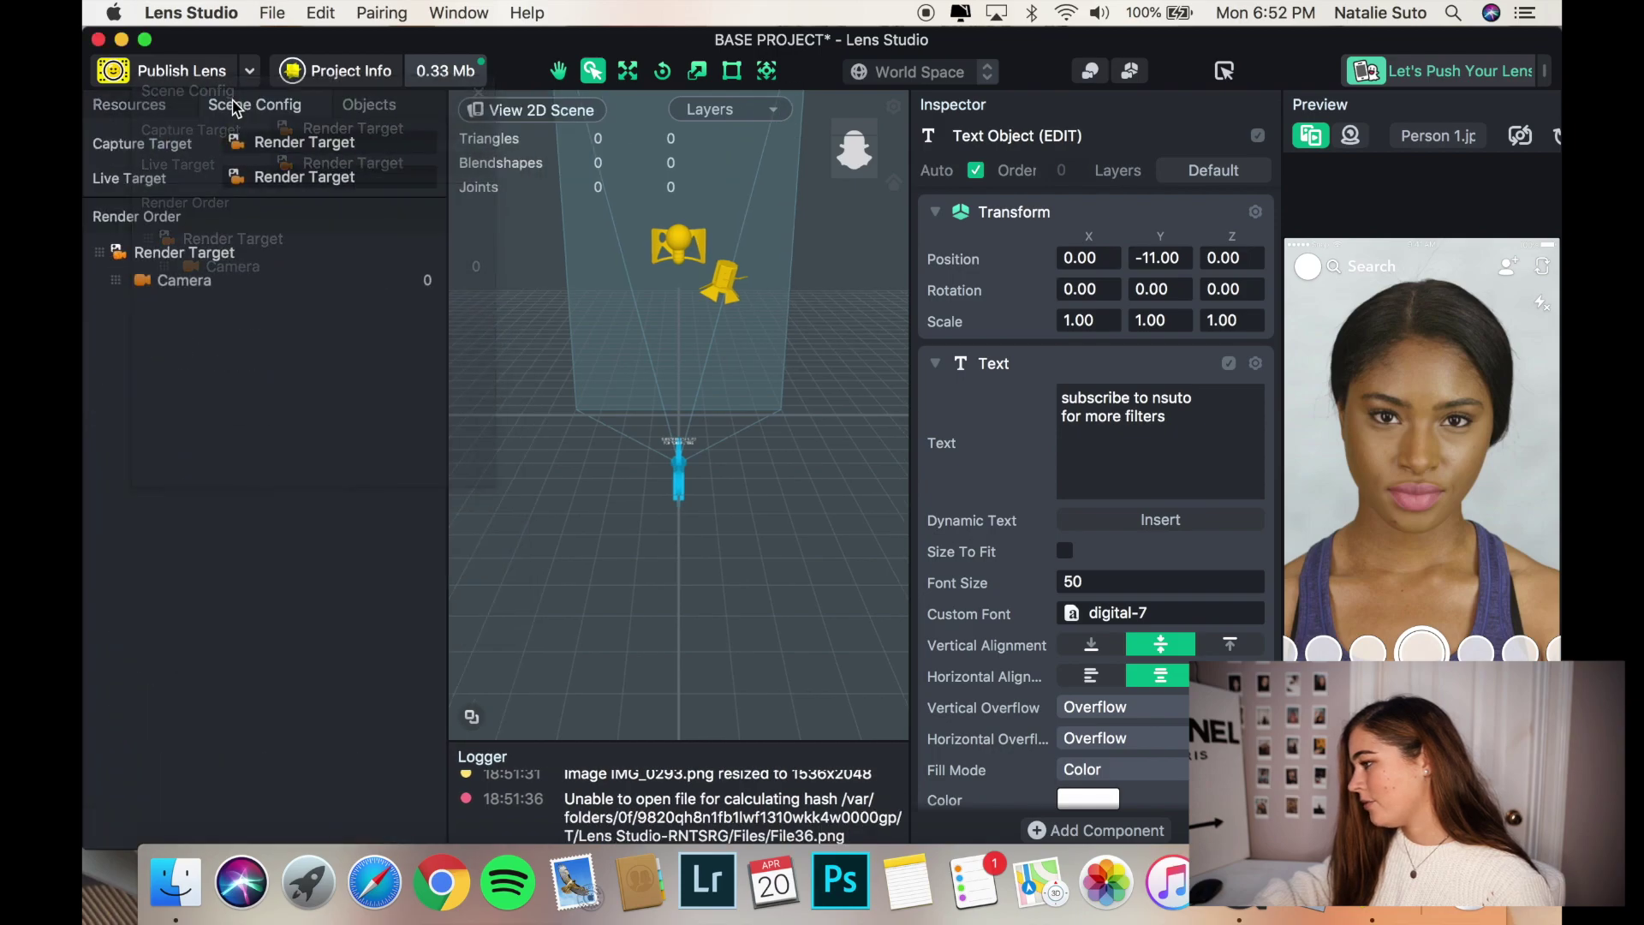
click(373, 103)
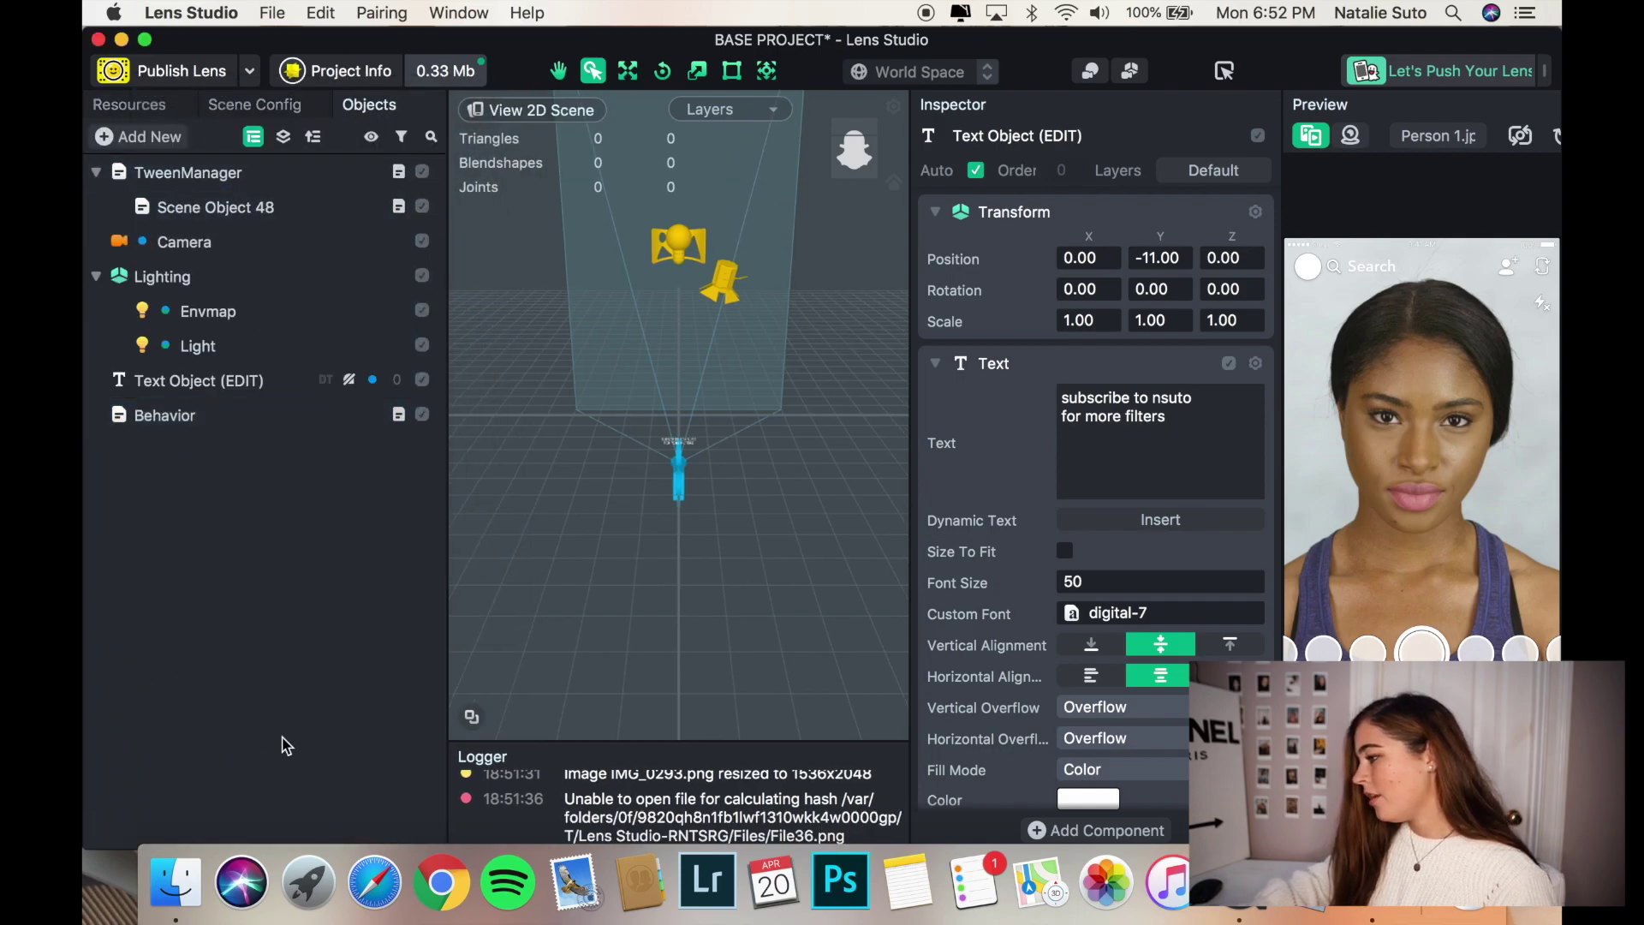
Step: Add Screen Image 0, pin its top and bottom edges, and open its Texture chooser
click(137, 137)
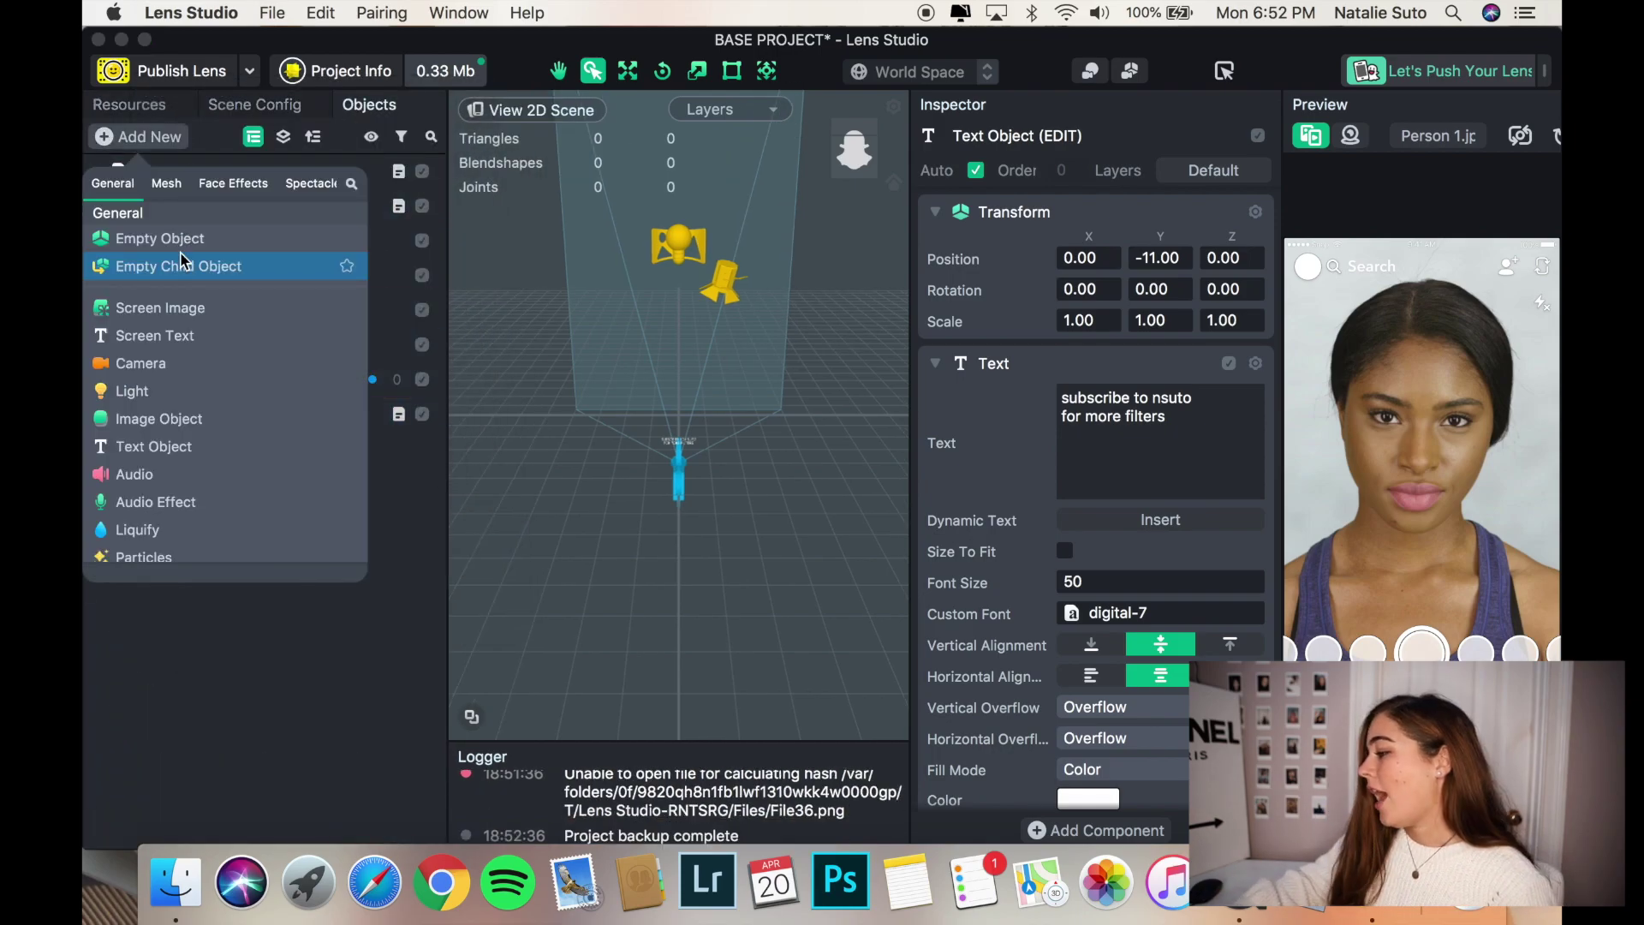
click(187, 310)
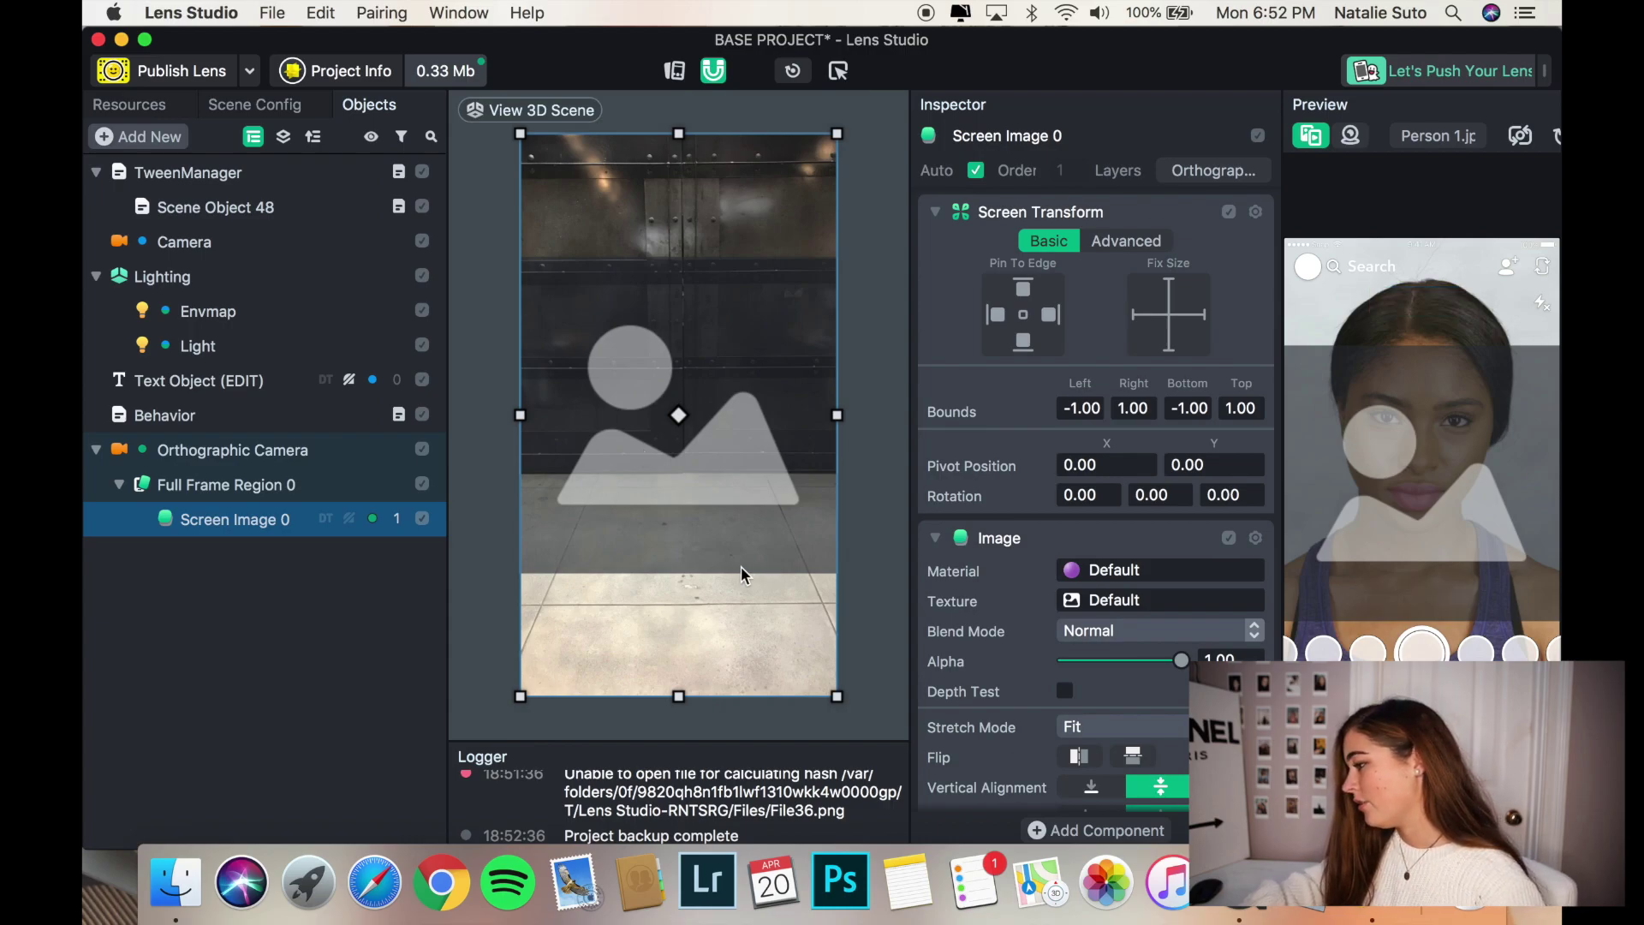
click(1017, 343)
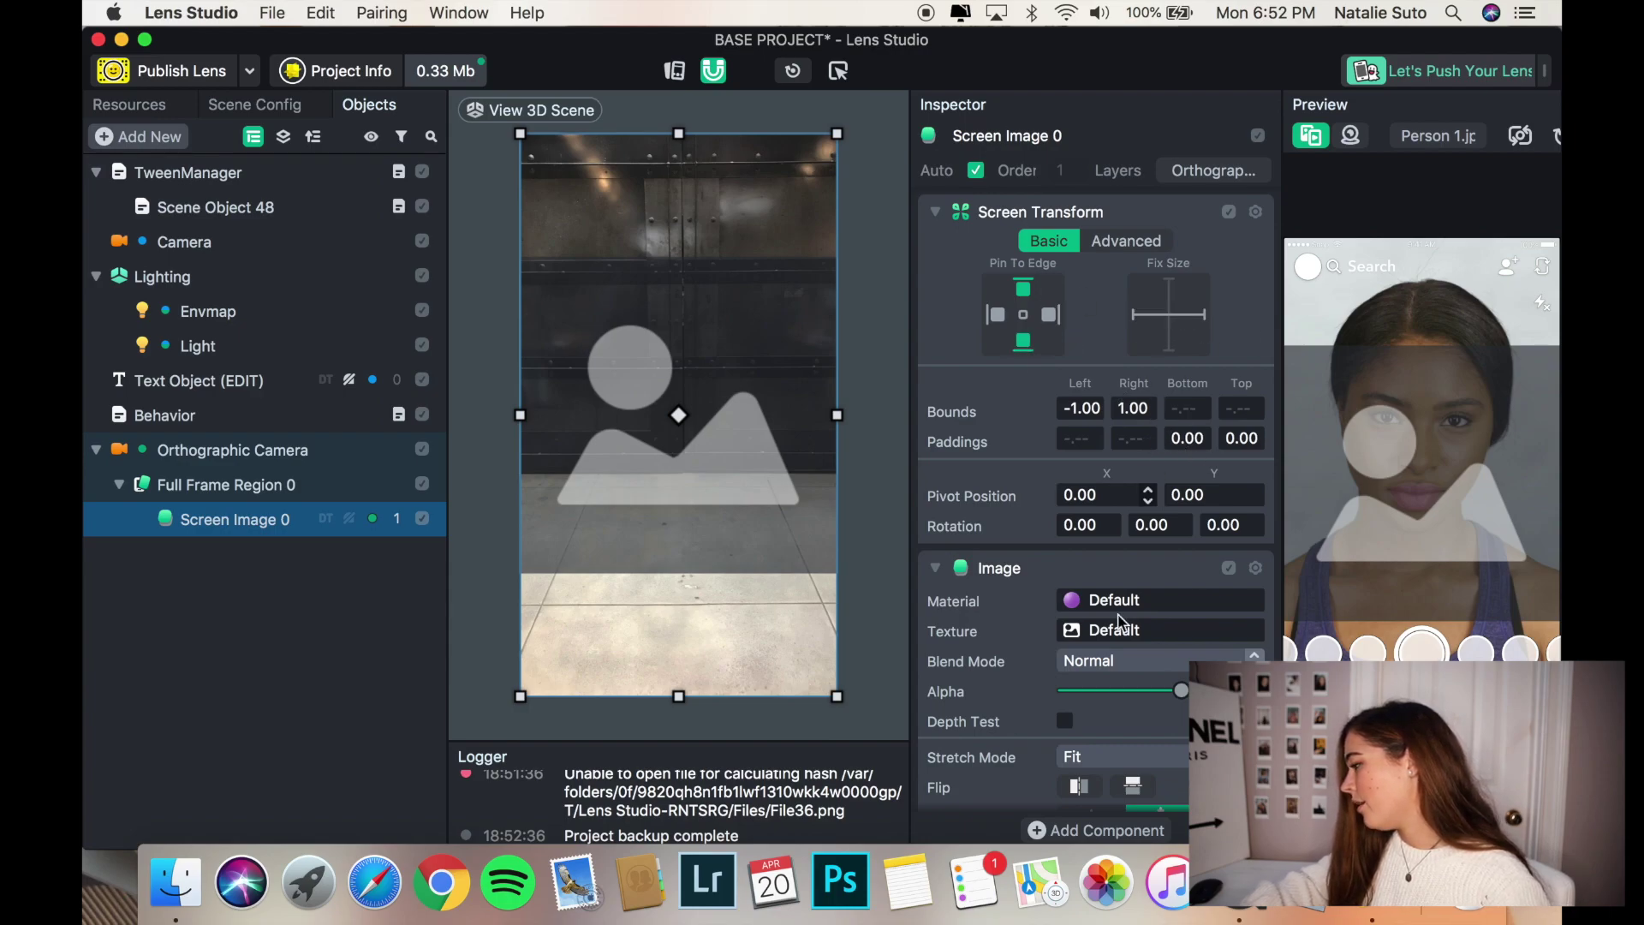
click(1100, 632)
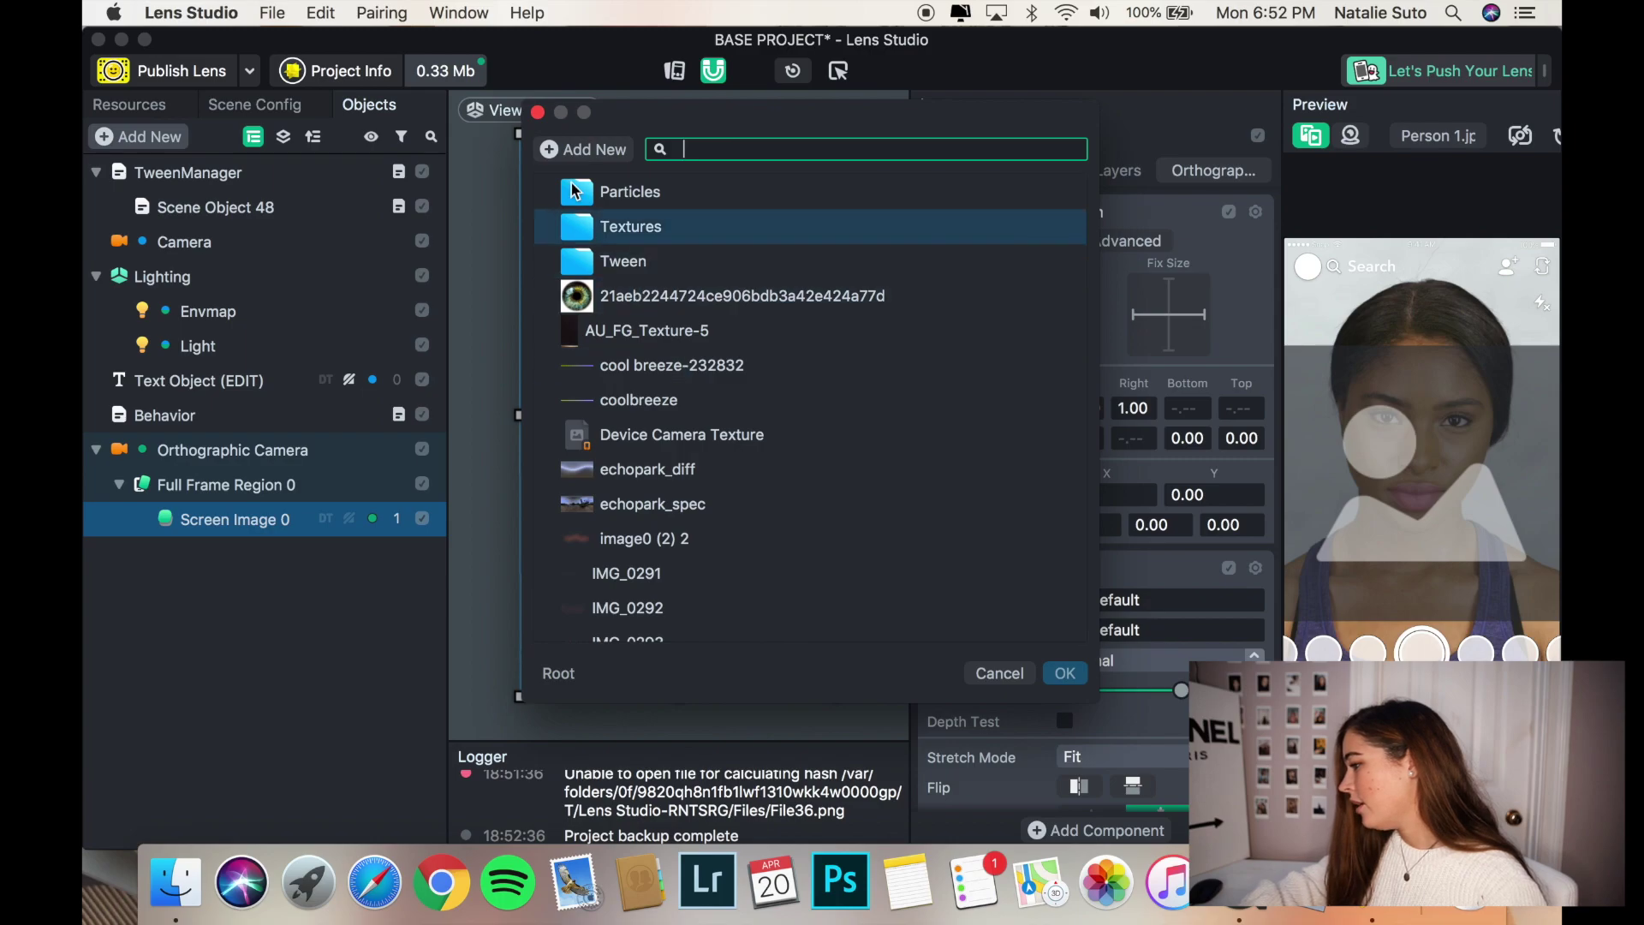
Step: Import lightleak.jpg from the Desktop as the Screen Image's texture
click(583, 147)
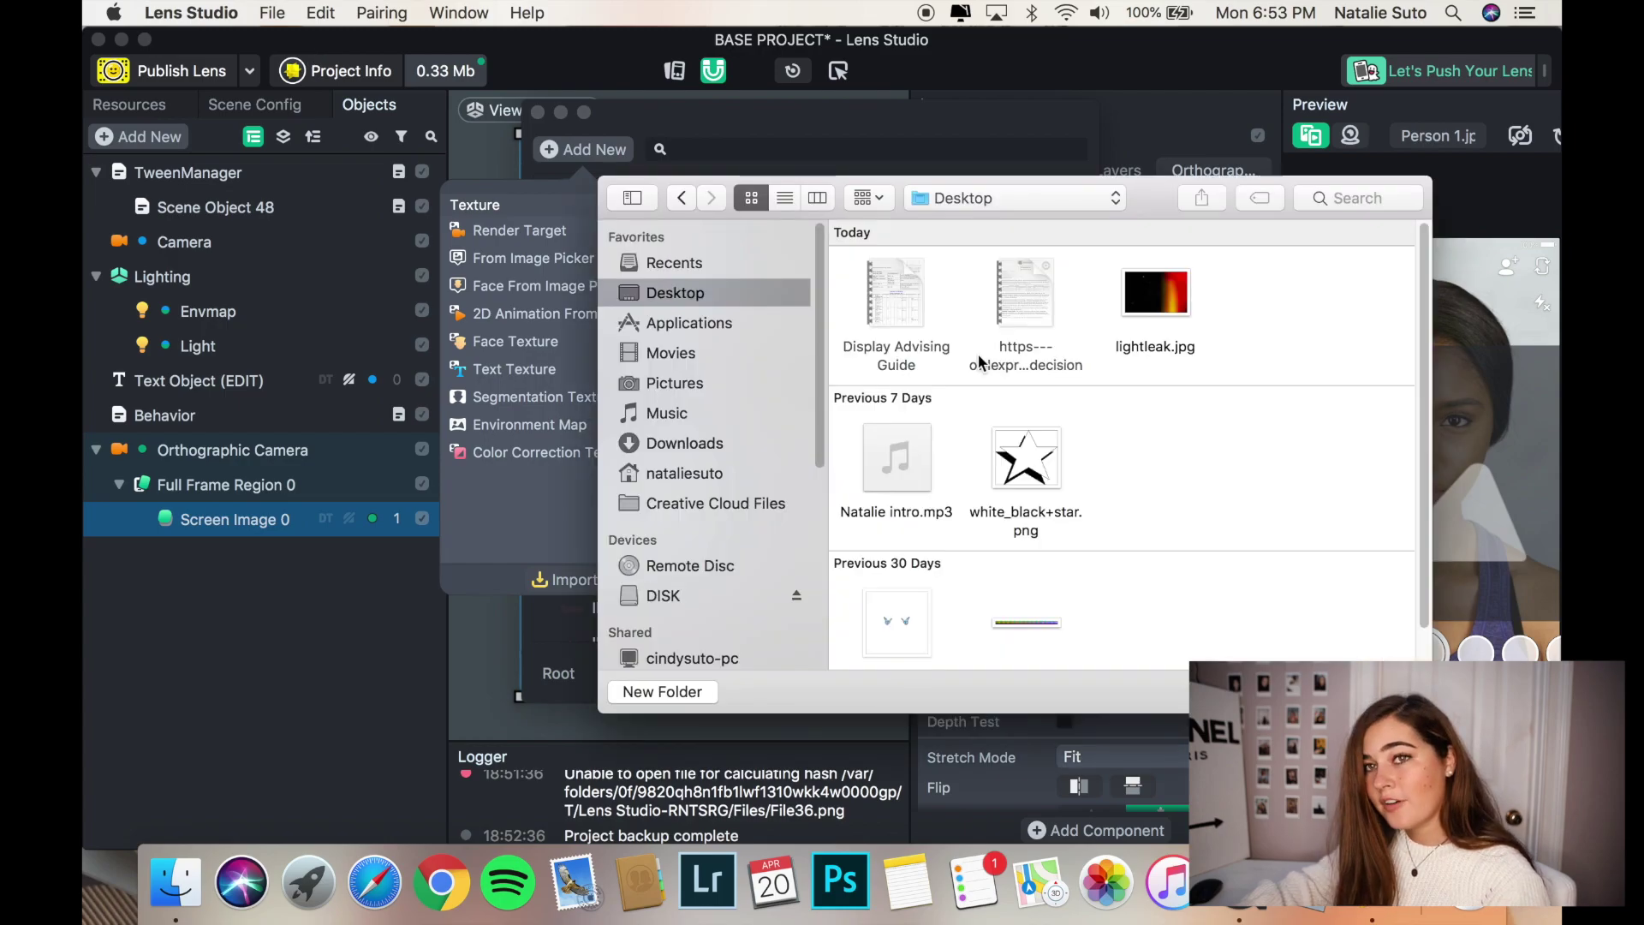
click(1184, 312)
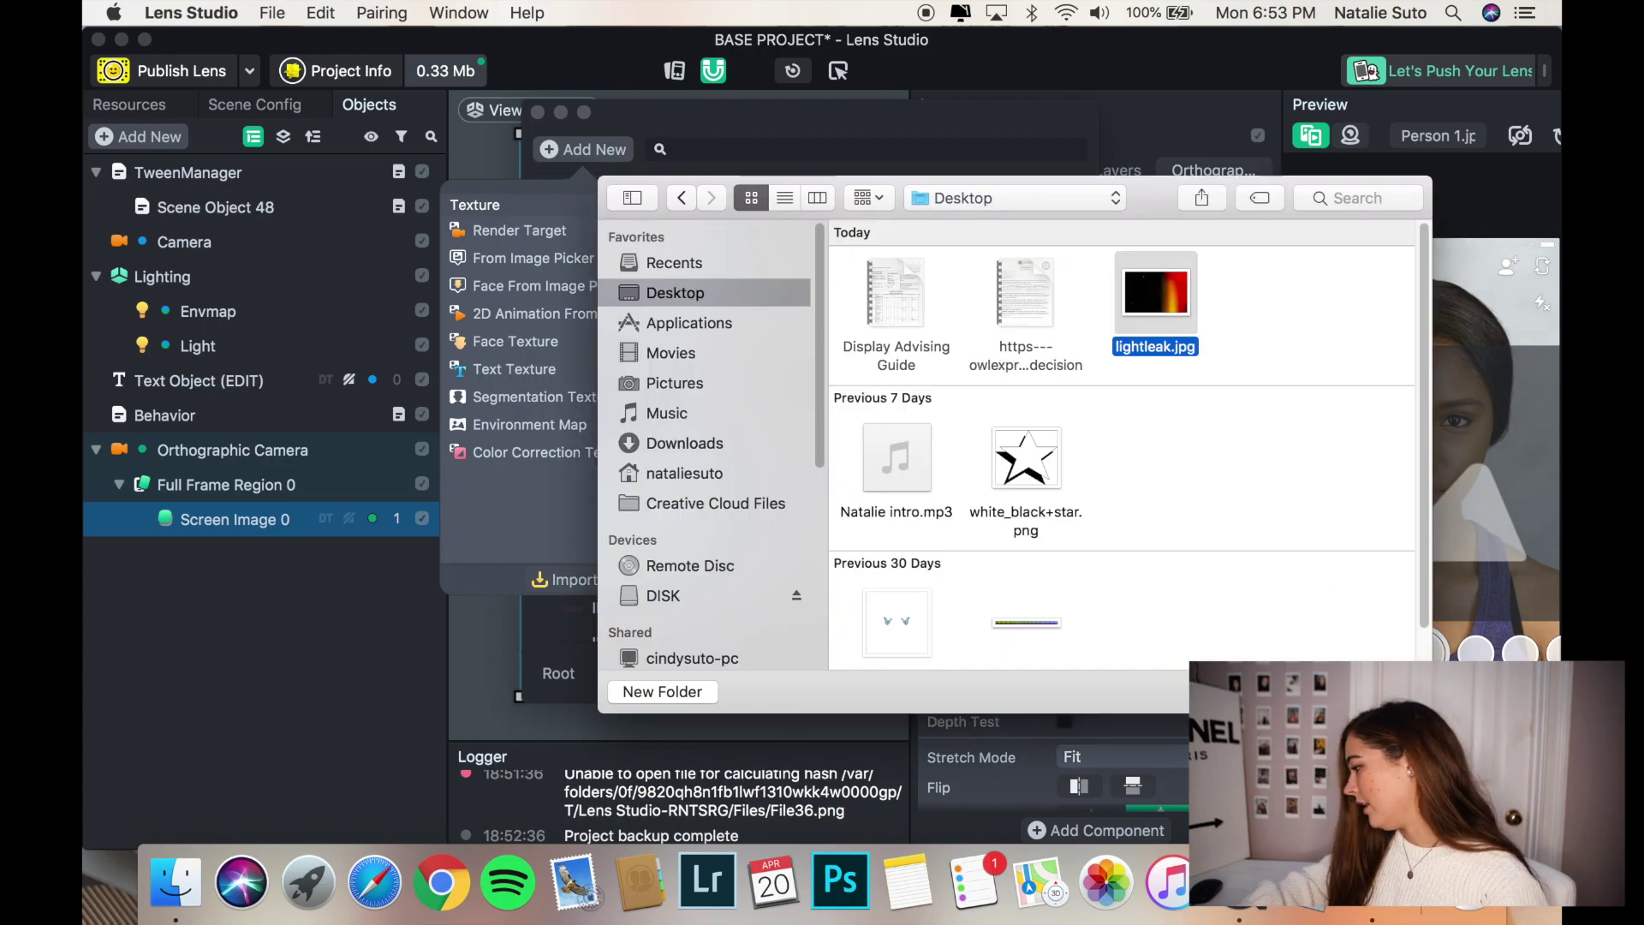
key(Return)
key(Return)
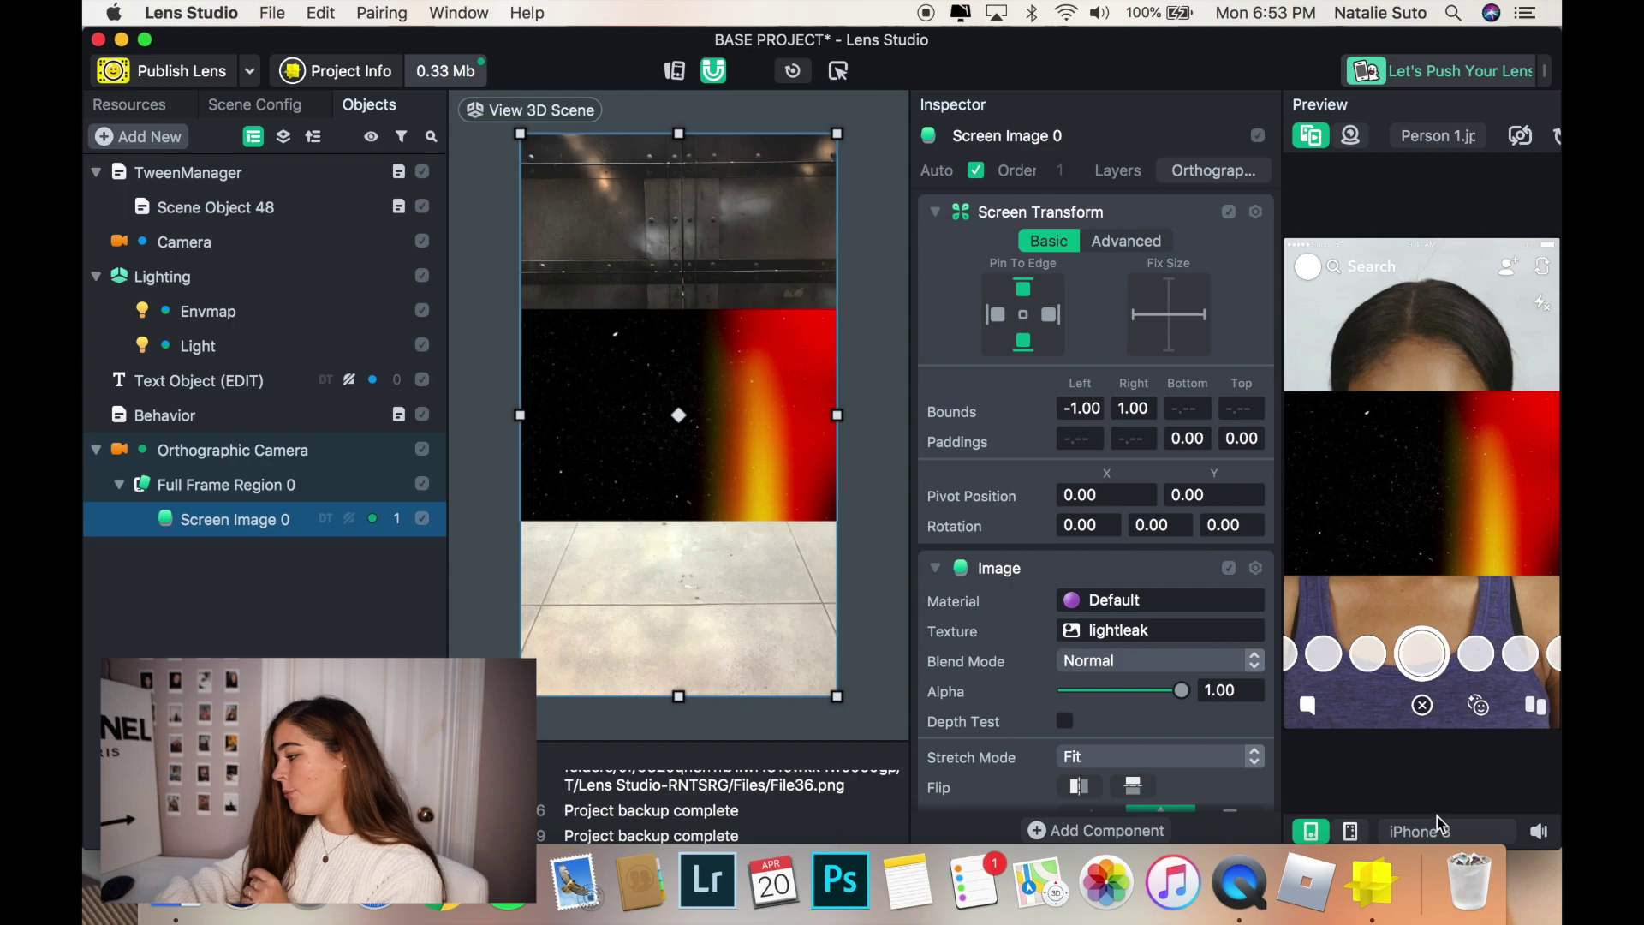
click(1438, 827)
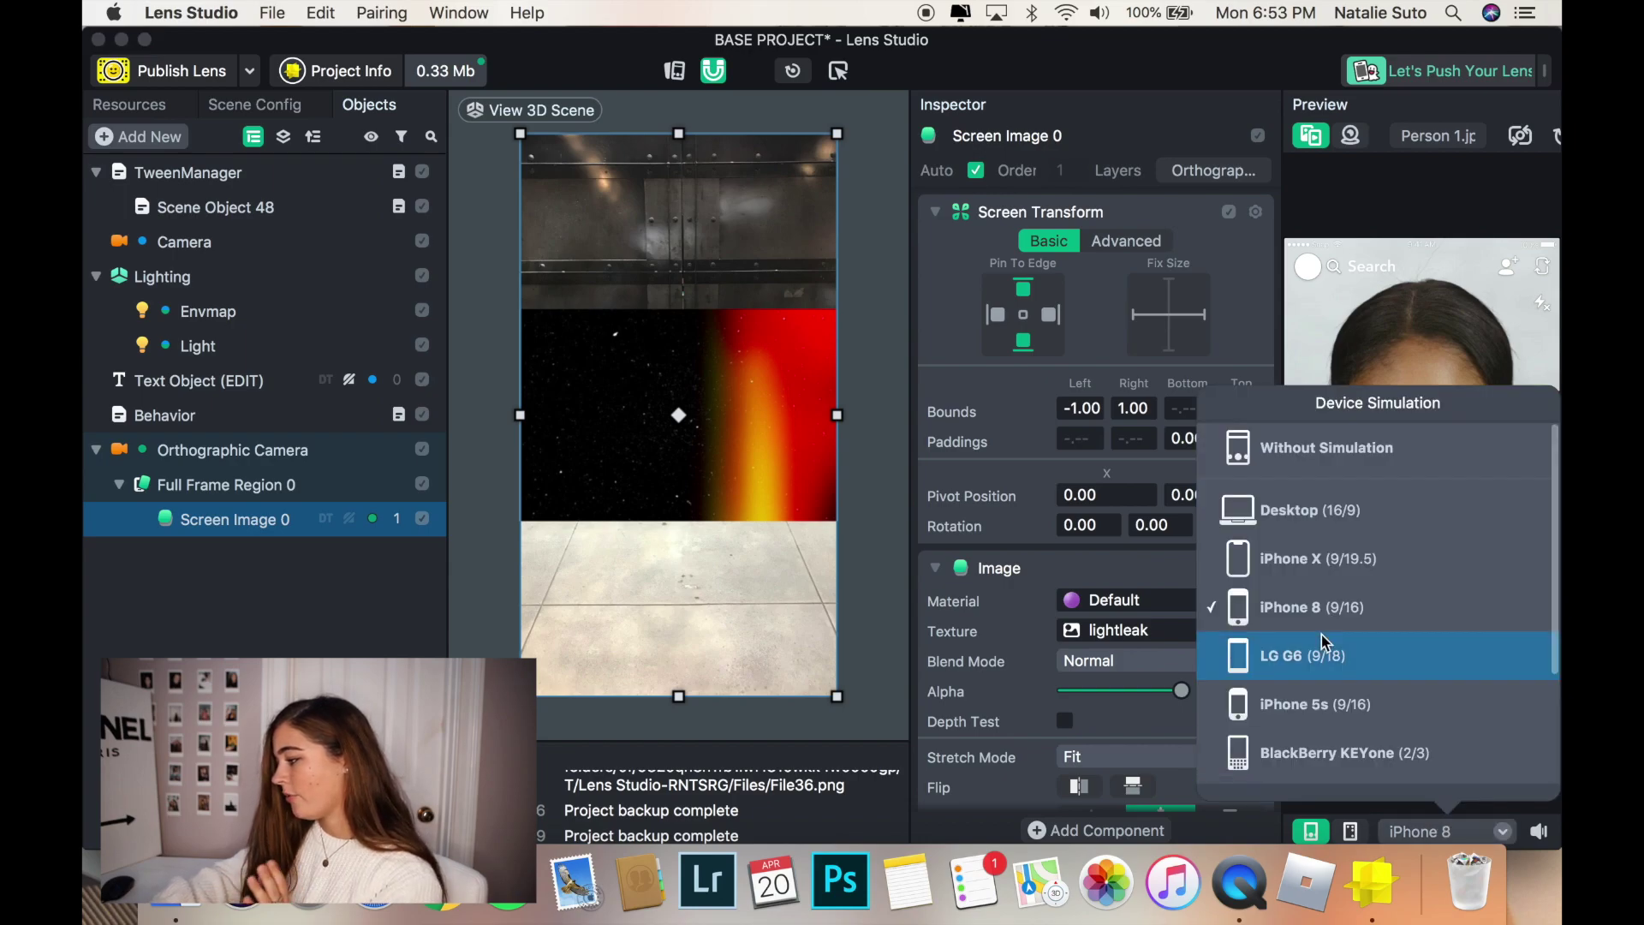
click(1288, 561)
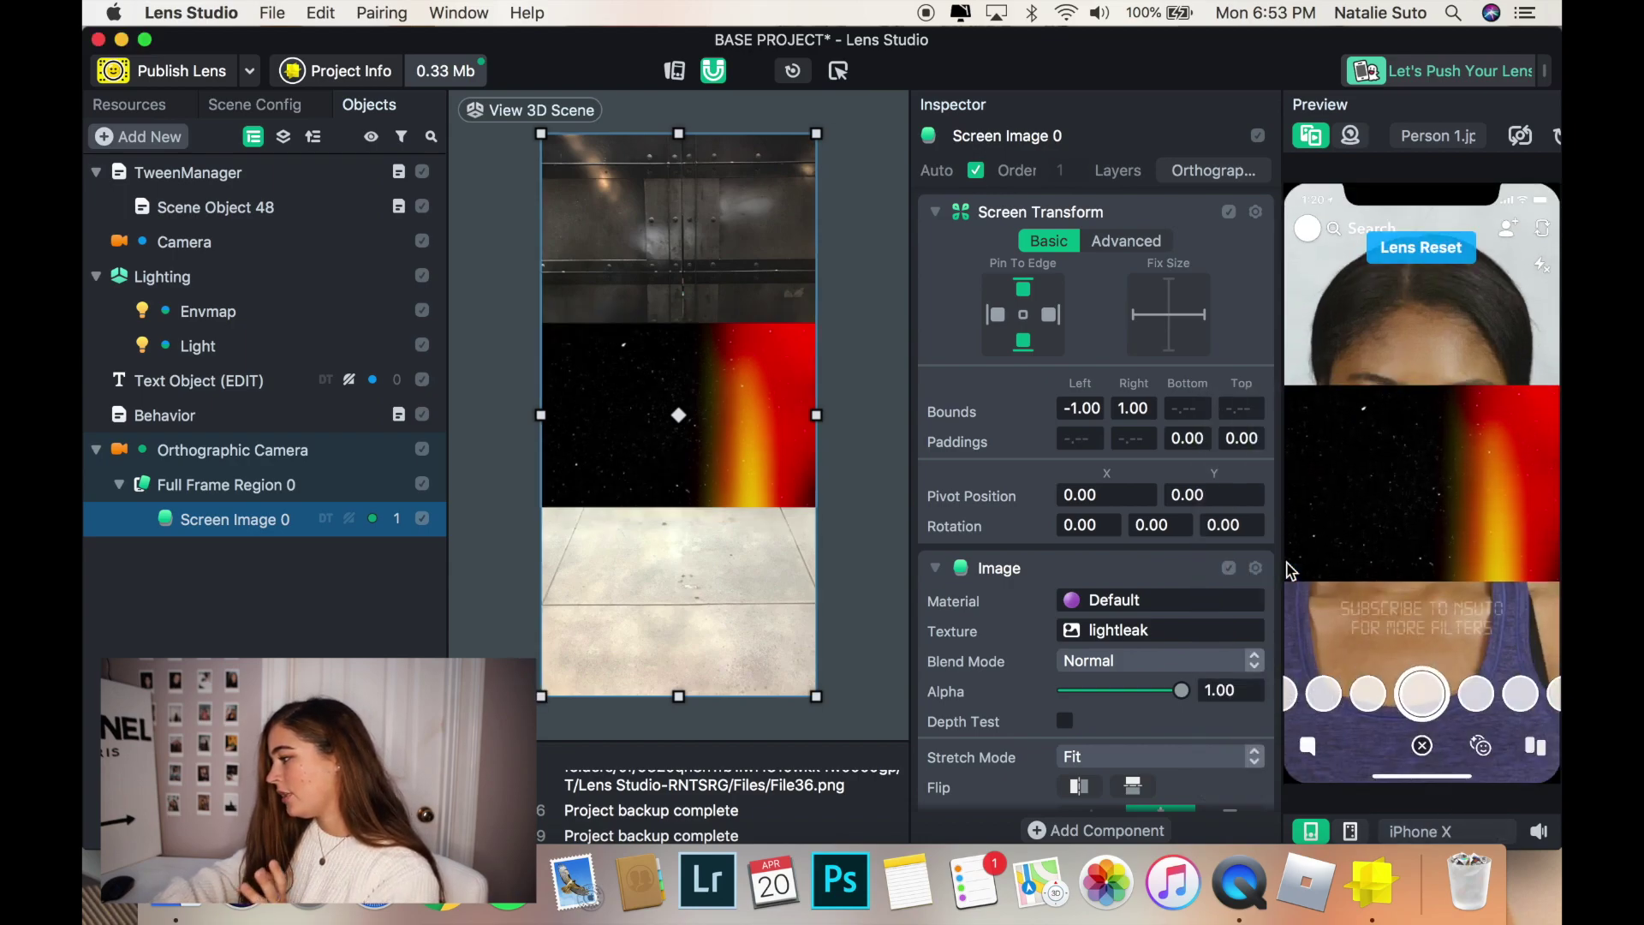
click(1409, 833)
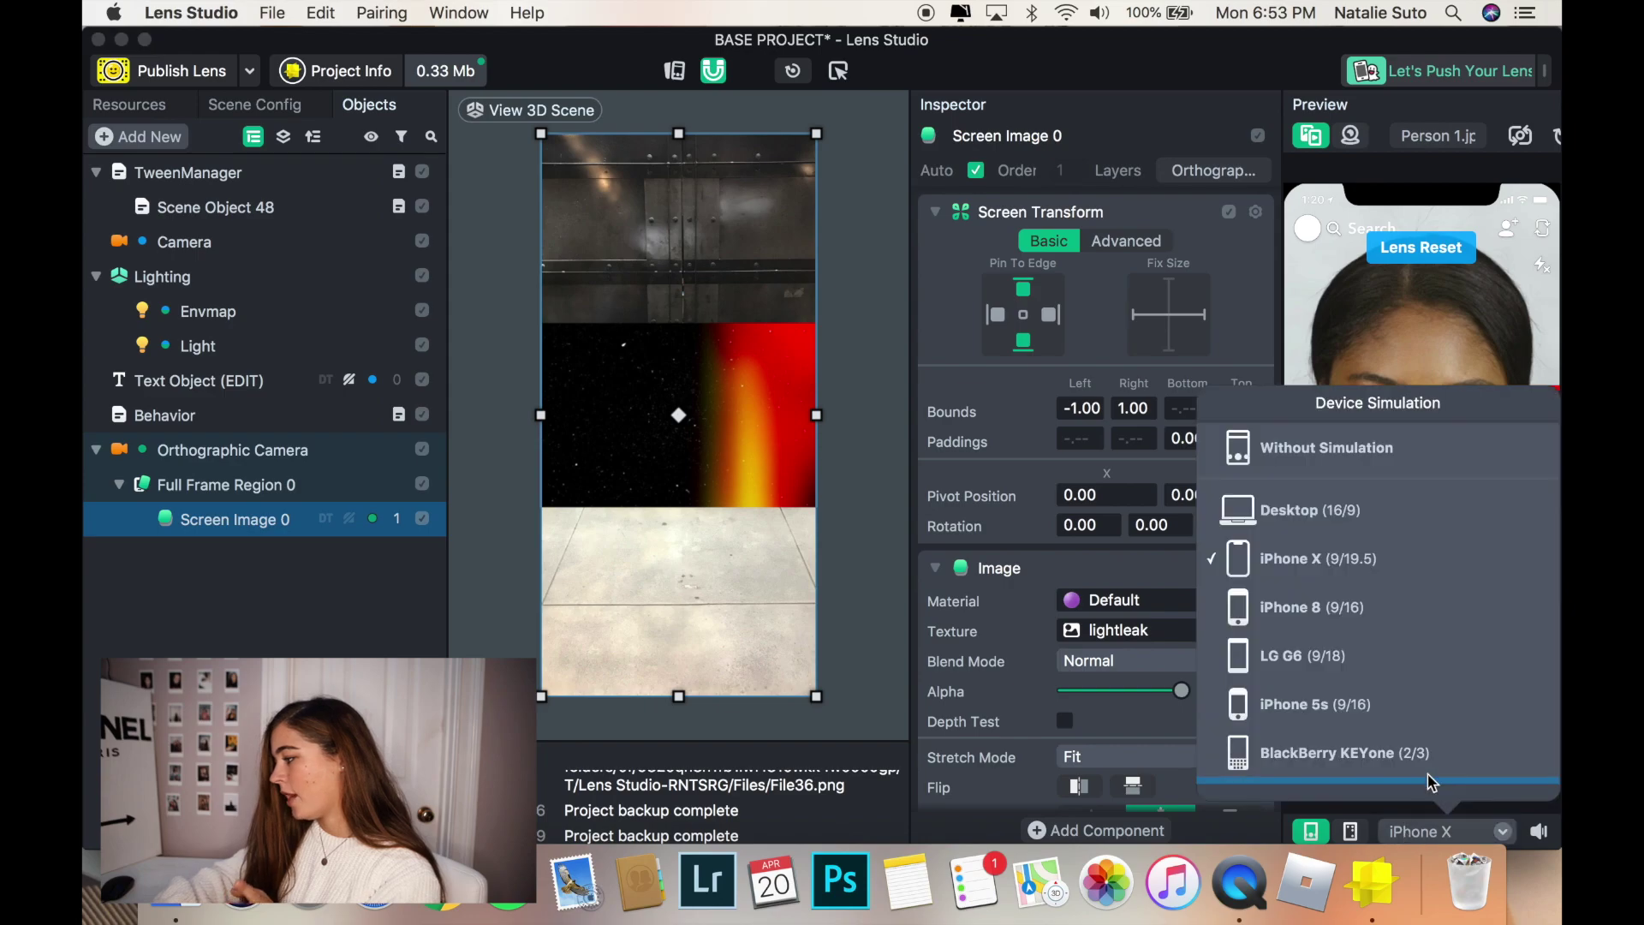
click(1399, 604)
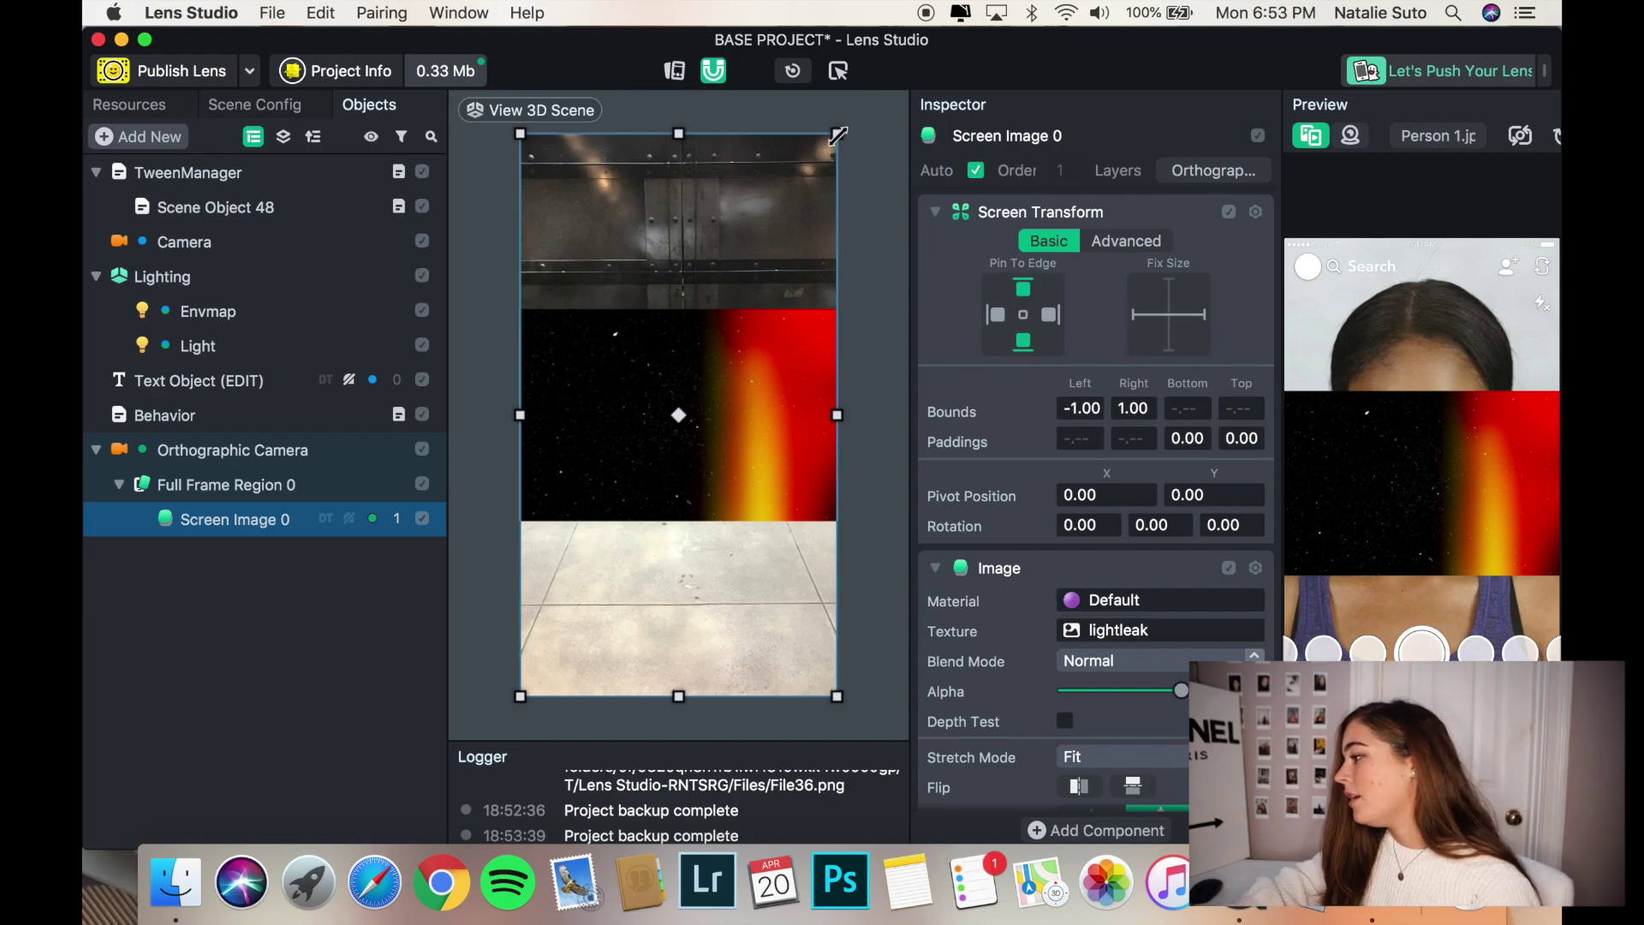
Step: Enlarge the light-leak image from both corners and set its Stretch Mode to Stretch
drag(837, 133, 907, 97)
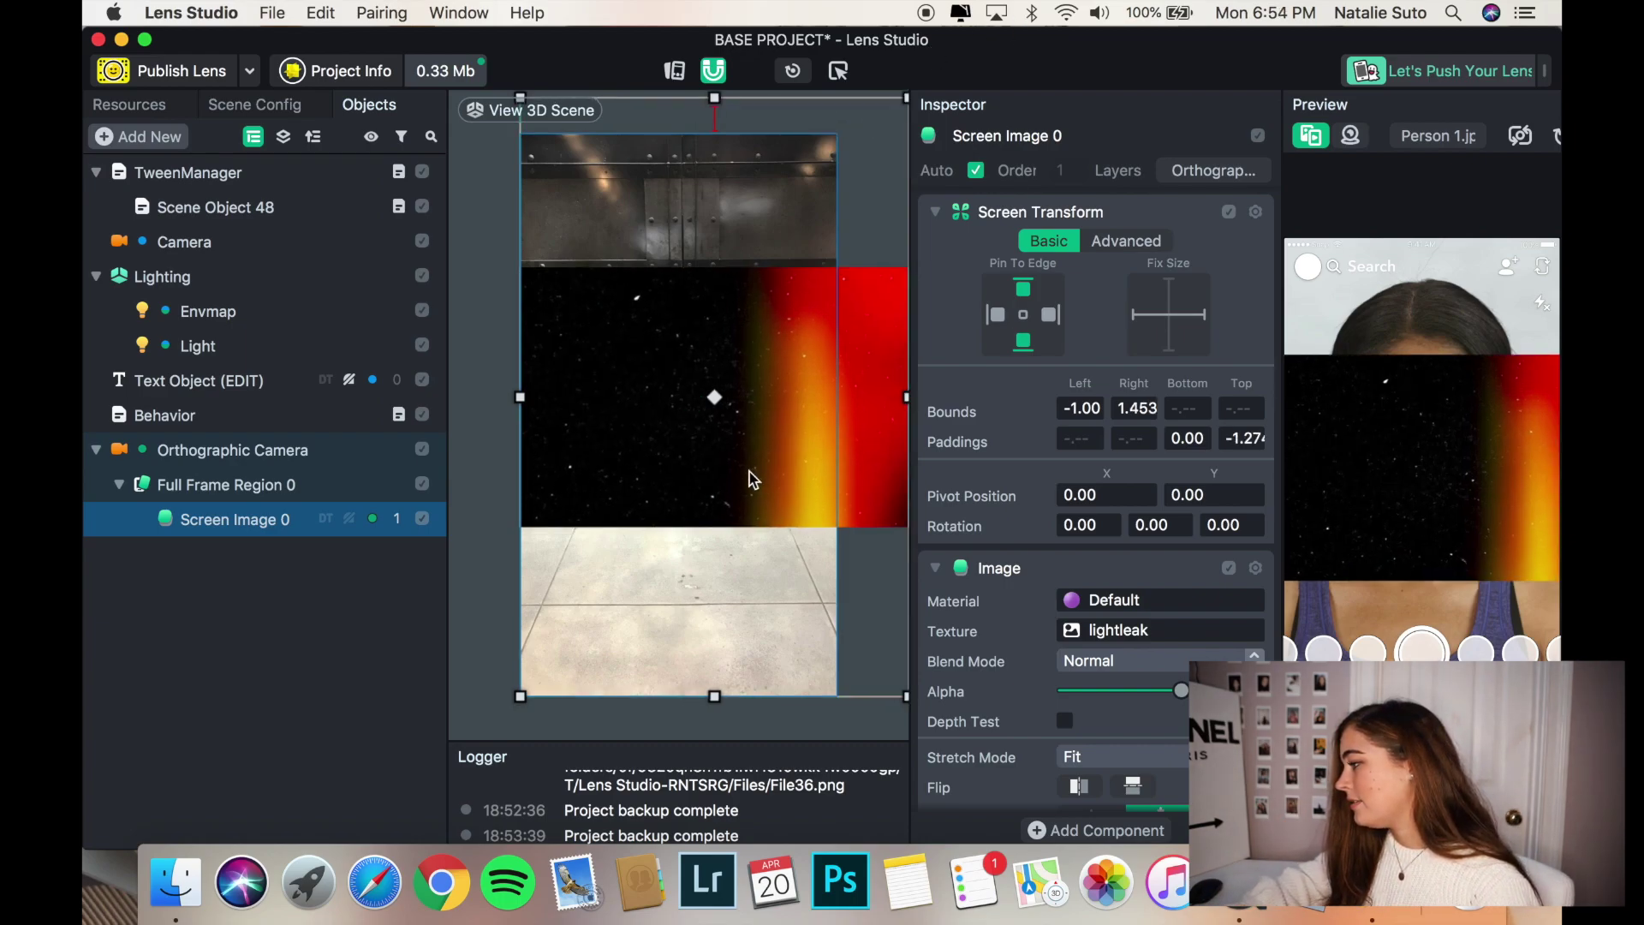
drag(519, 699, 449, 735)
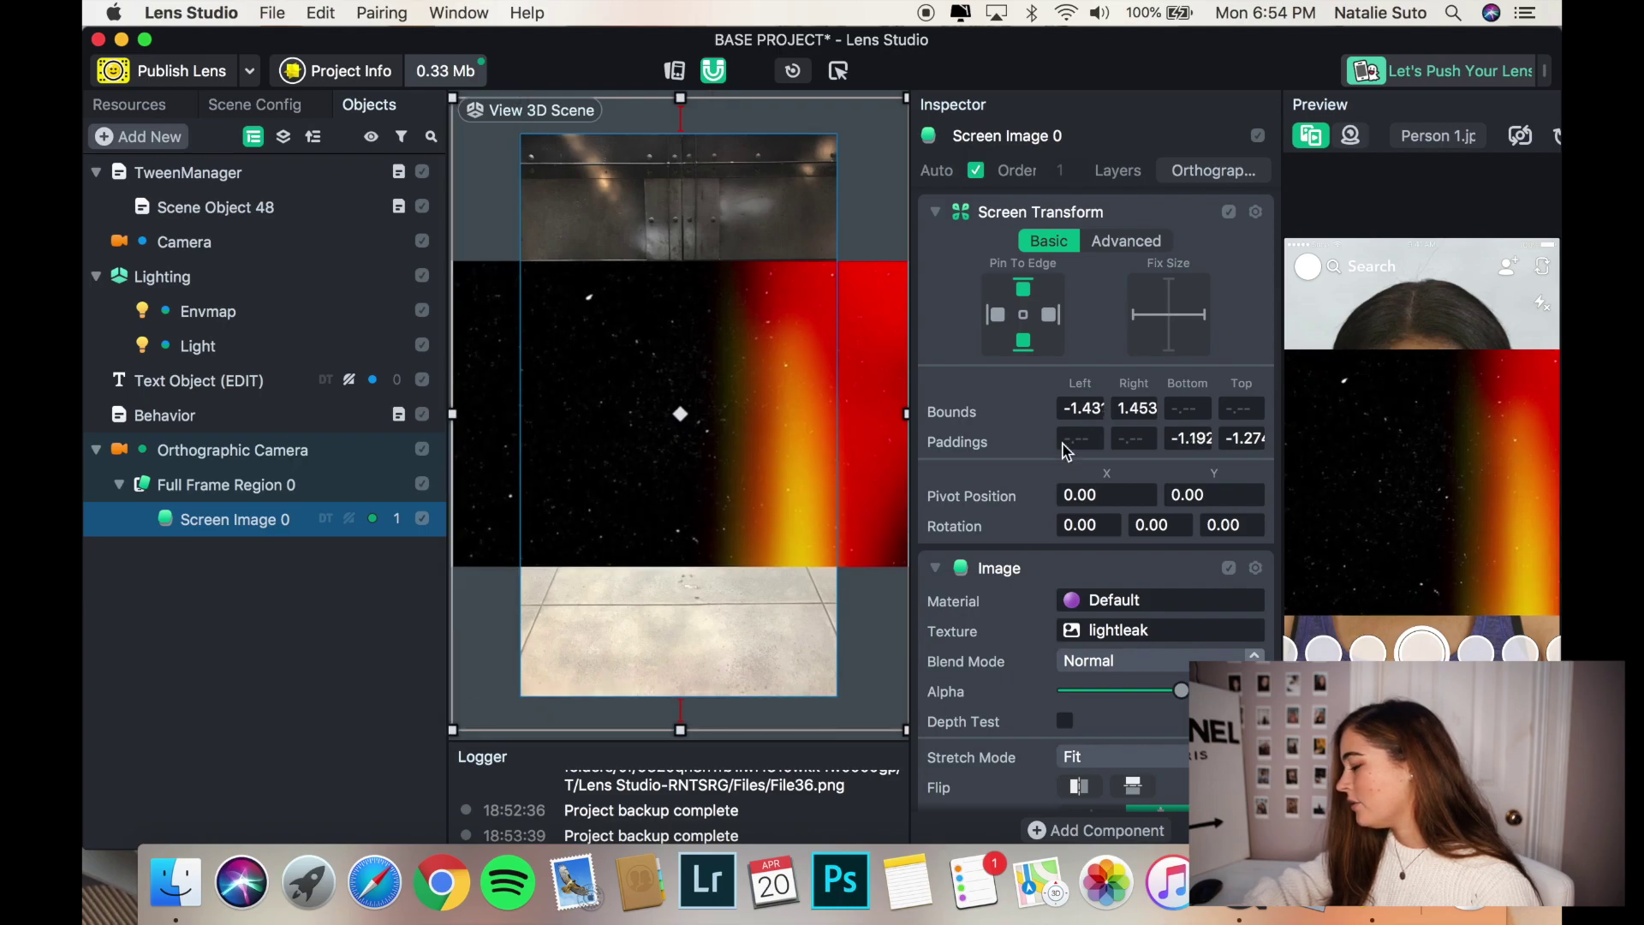
scroll(1070, 565, down, 2)
click(1093, 706)
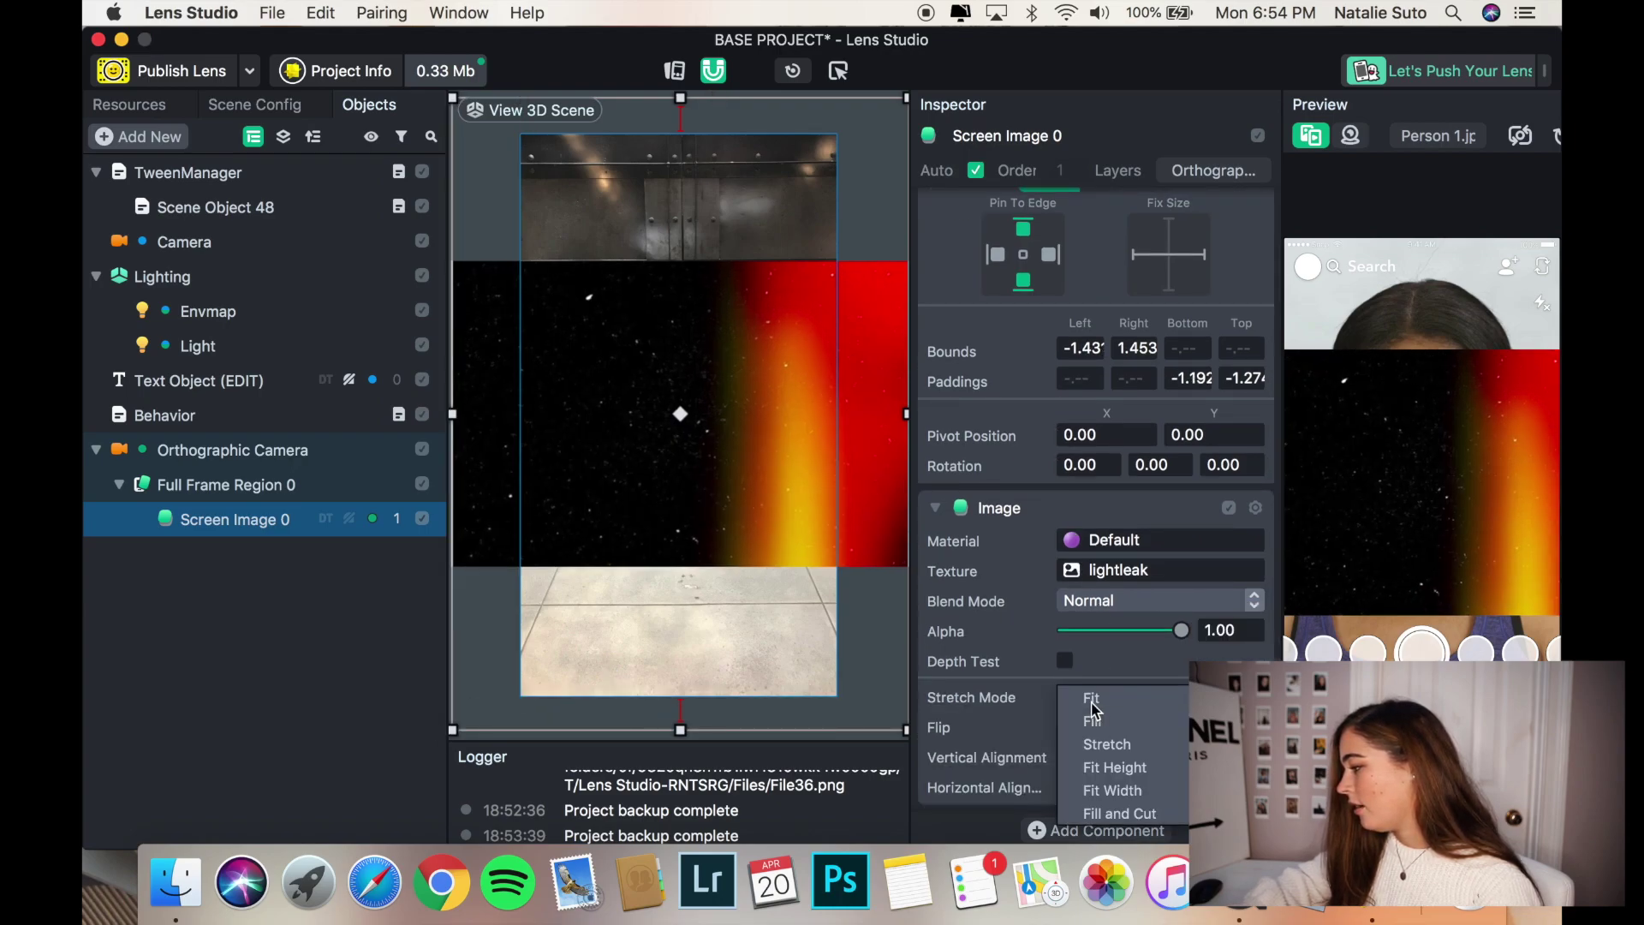
click(1104, 743)
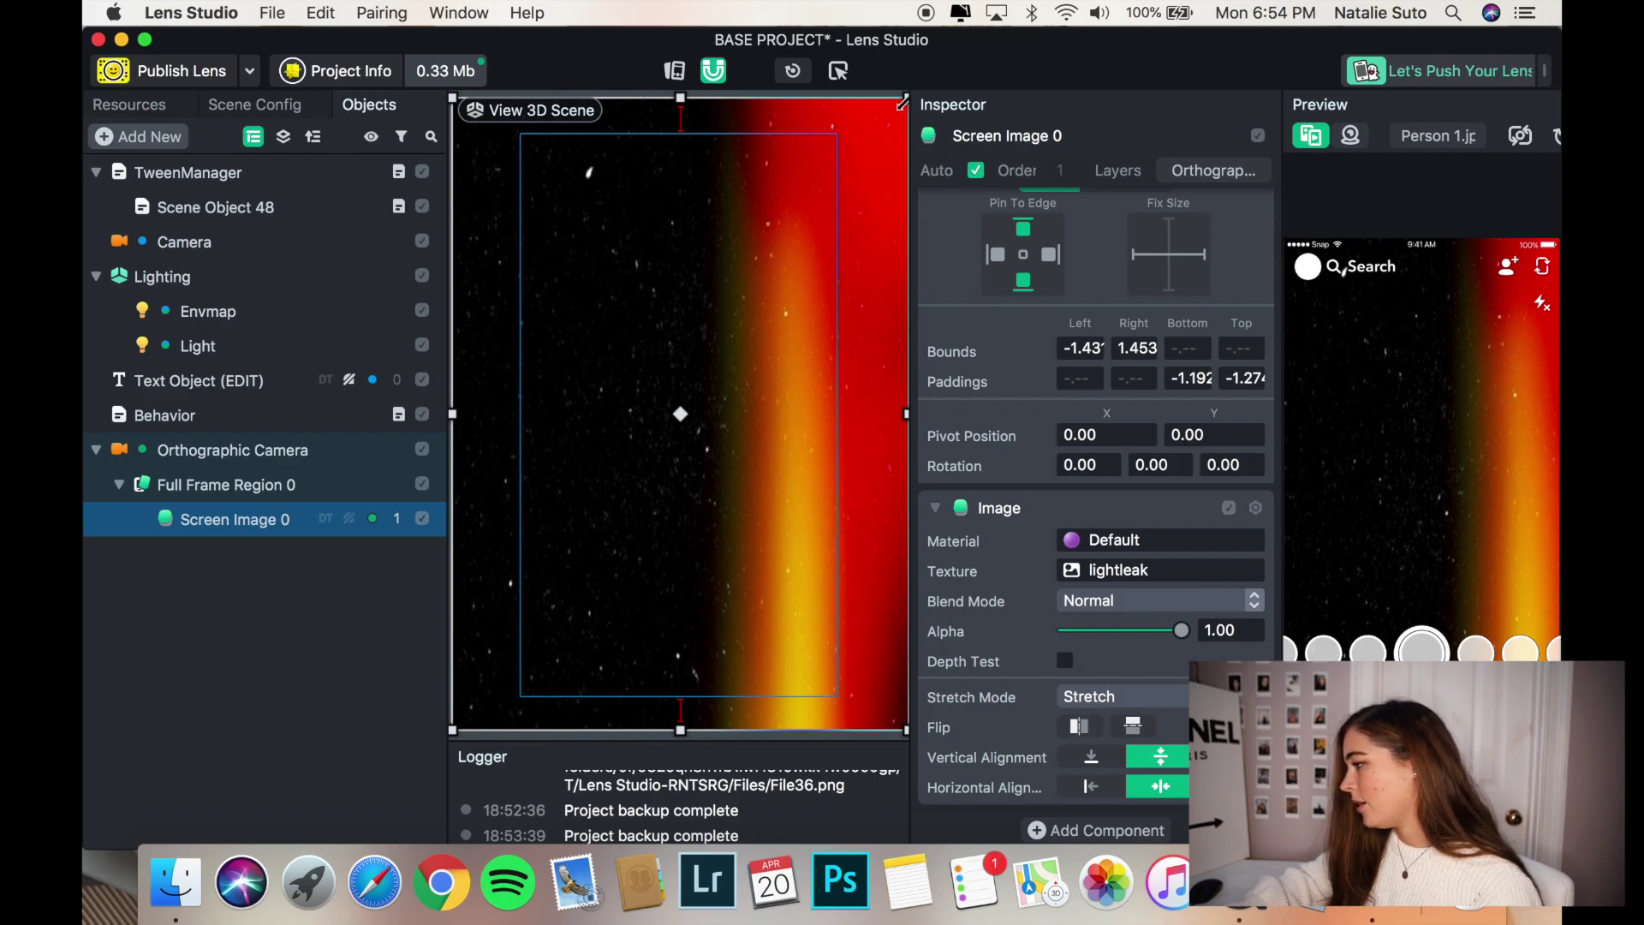
Step: Resize the image past the frame edges, then preview the lens on iPhone X
drag(901, 97, 837, 197)
drag(724, 312, 797, 277)
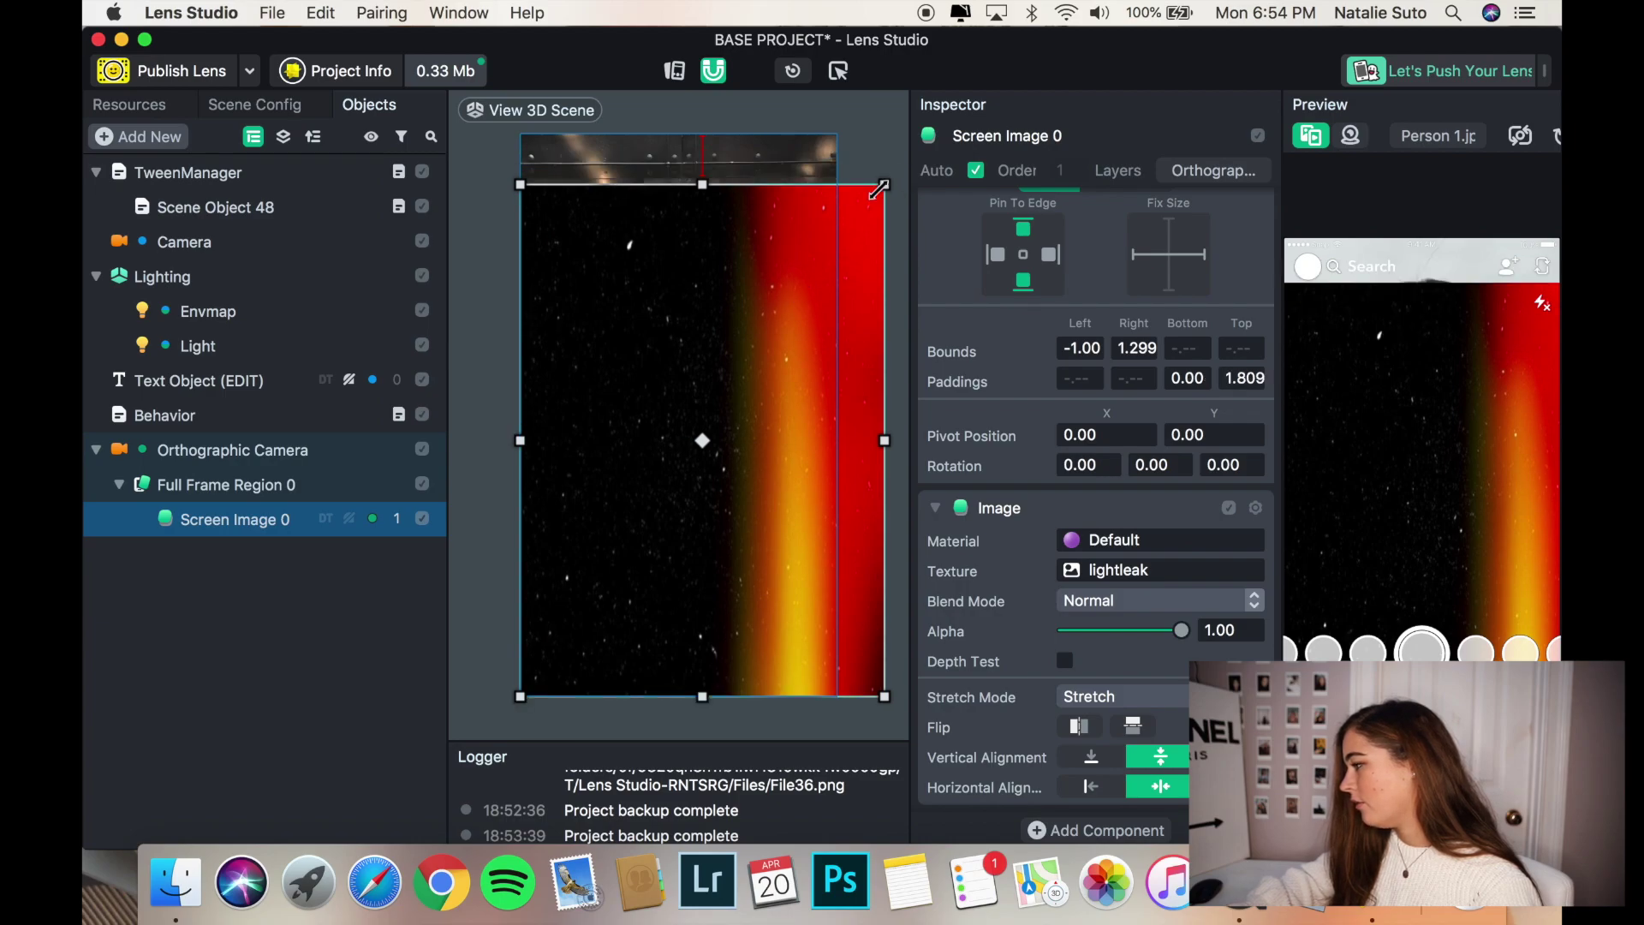
drag(880, 189, 903, 139)
drag(599, 434, 671, 391)
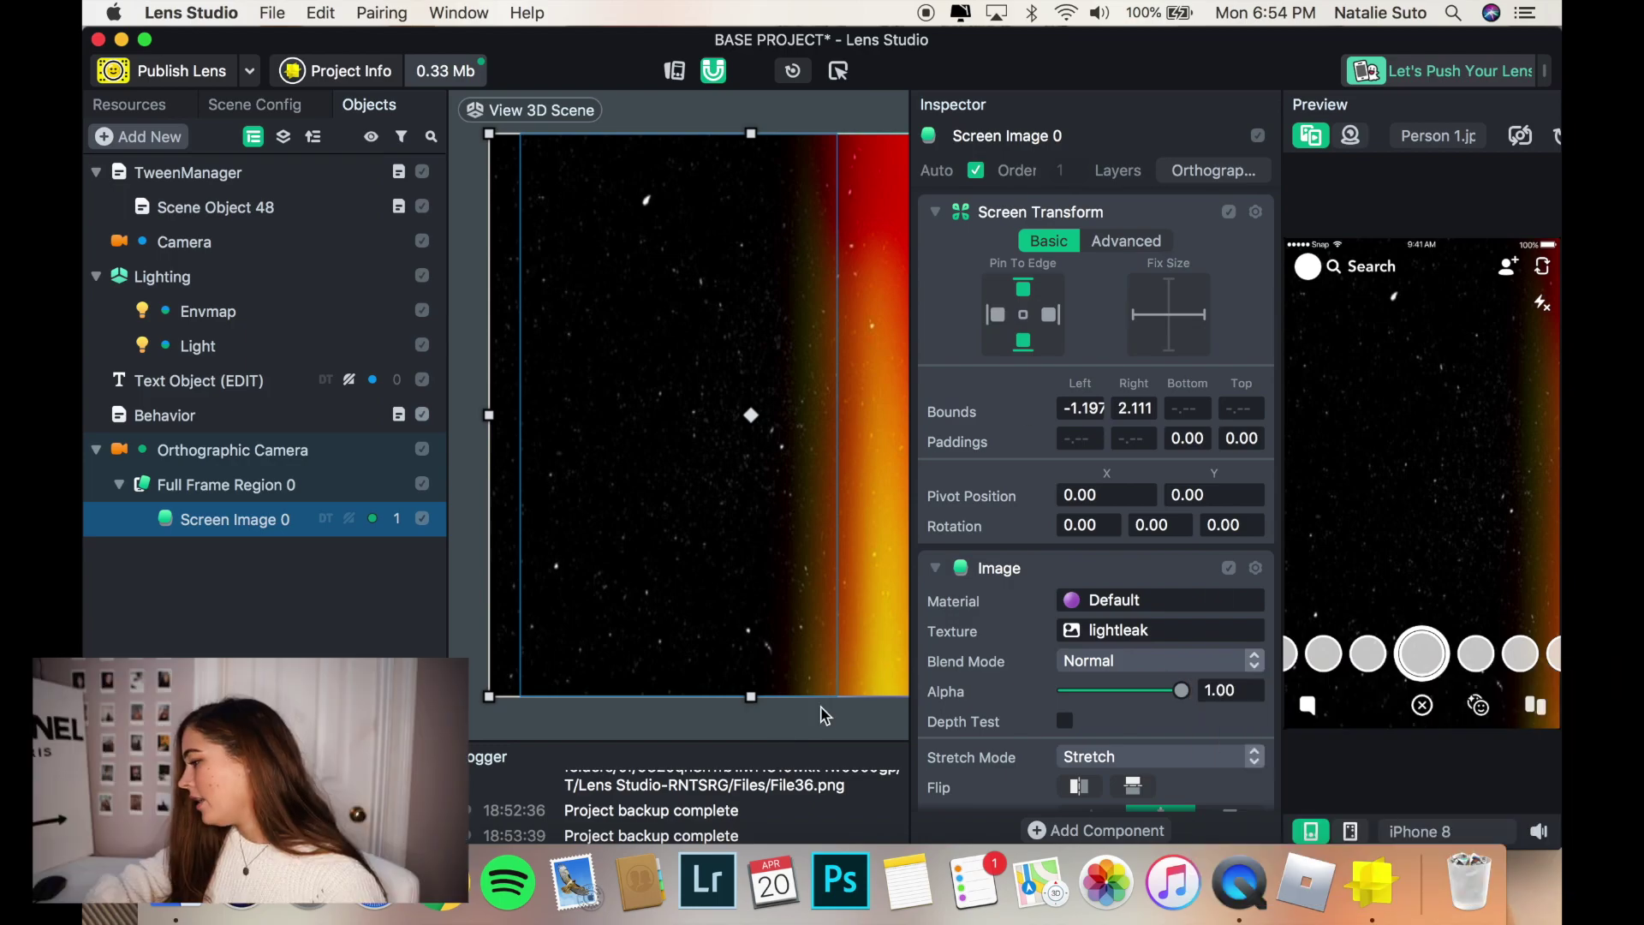
click(818, 709)
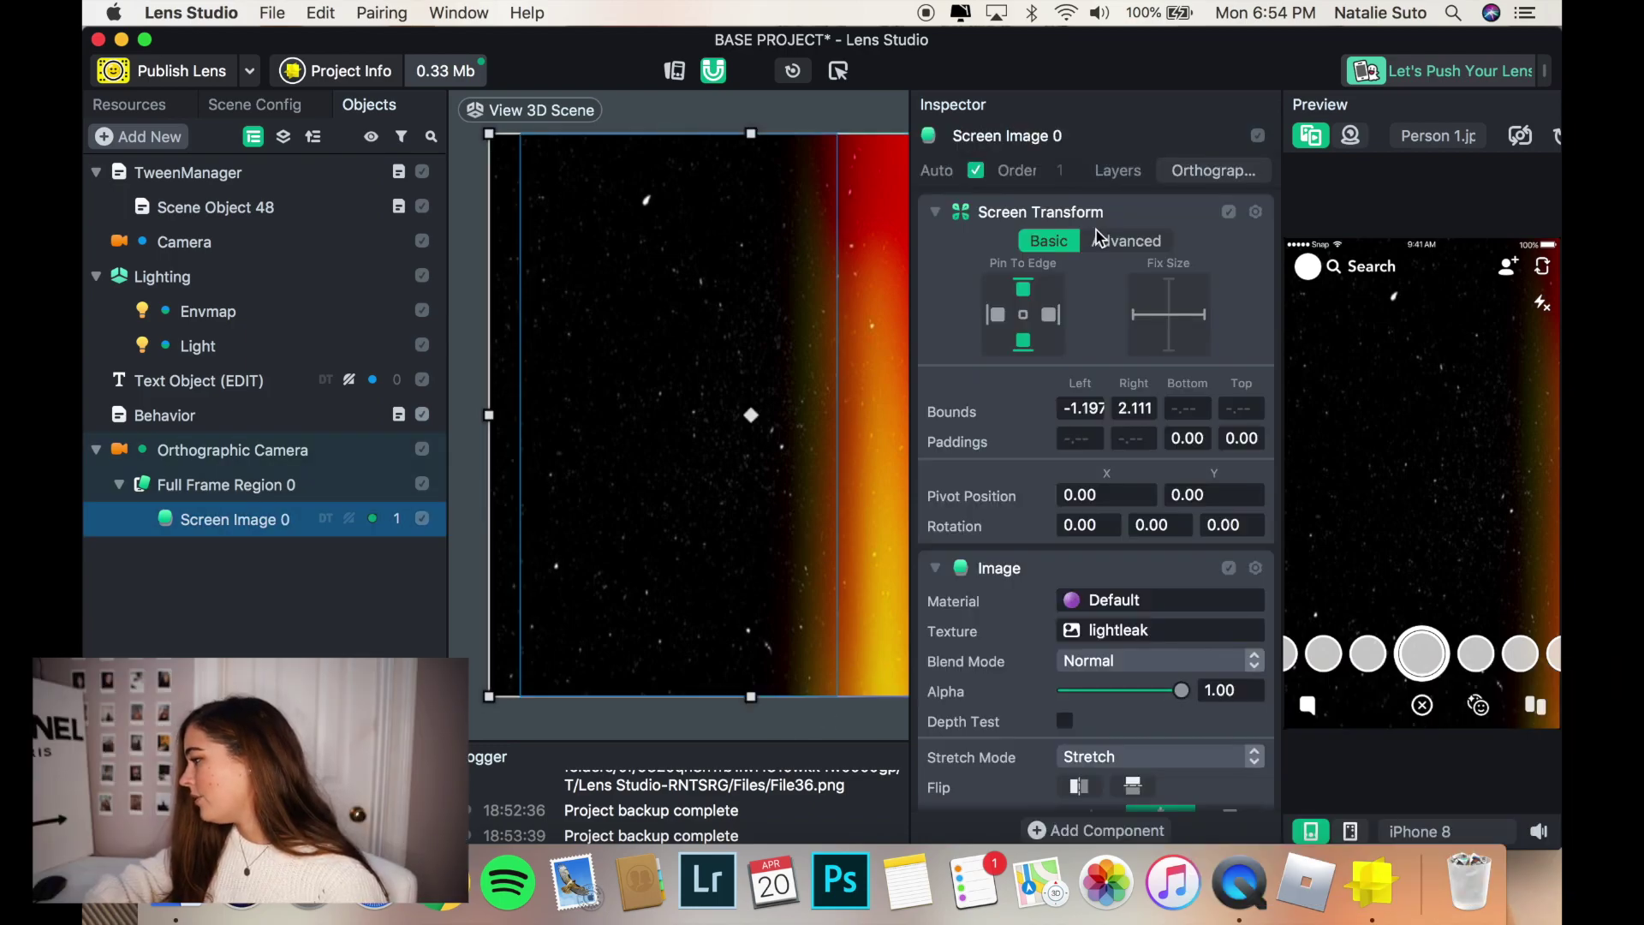
click(1400, 827)
click(1386, 569)
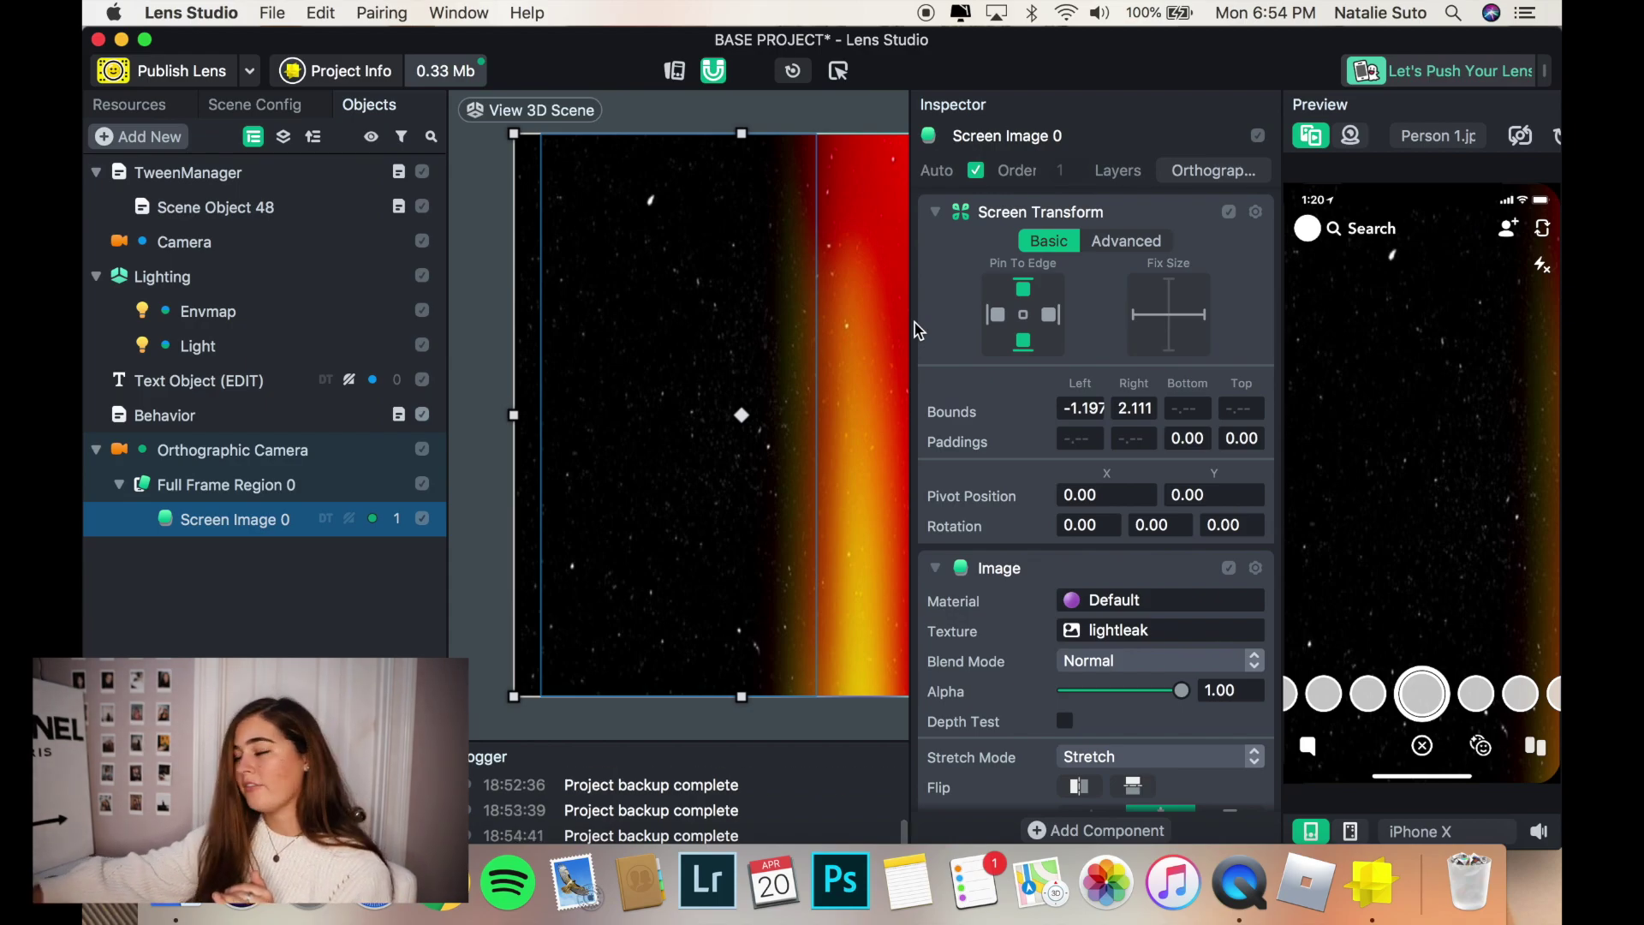
Step: Pin the light leak to the left and right edges and preview on iPhone 8
click(996, 314)
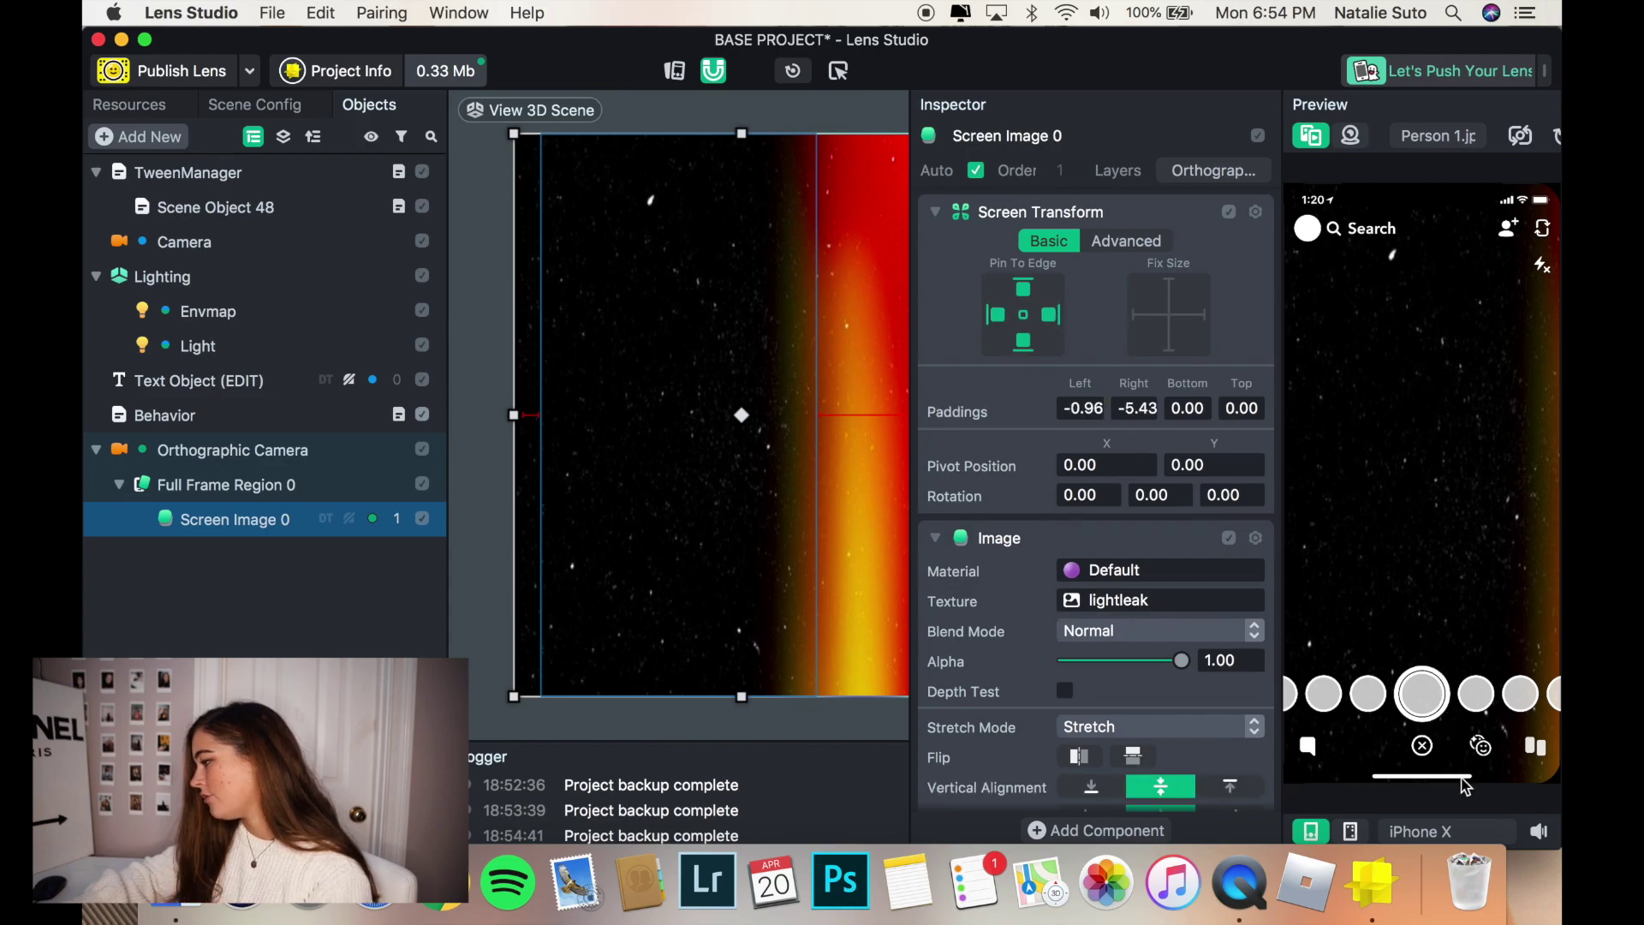
click(1498, 831)
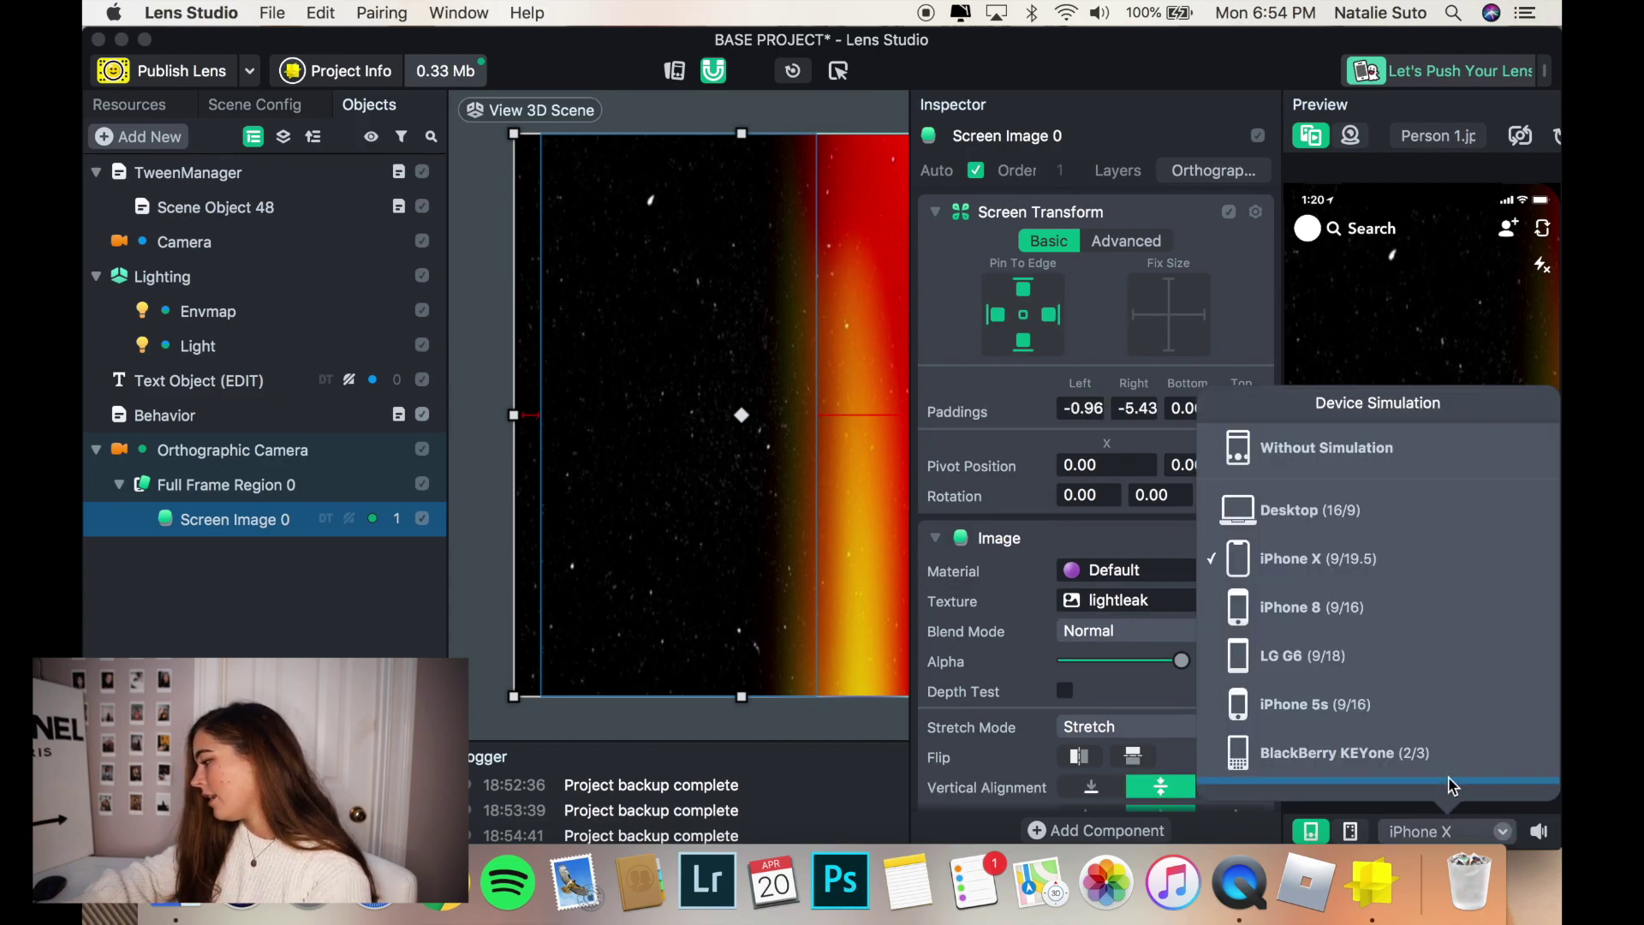
click(1391, 598)
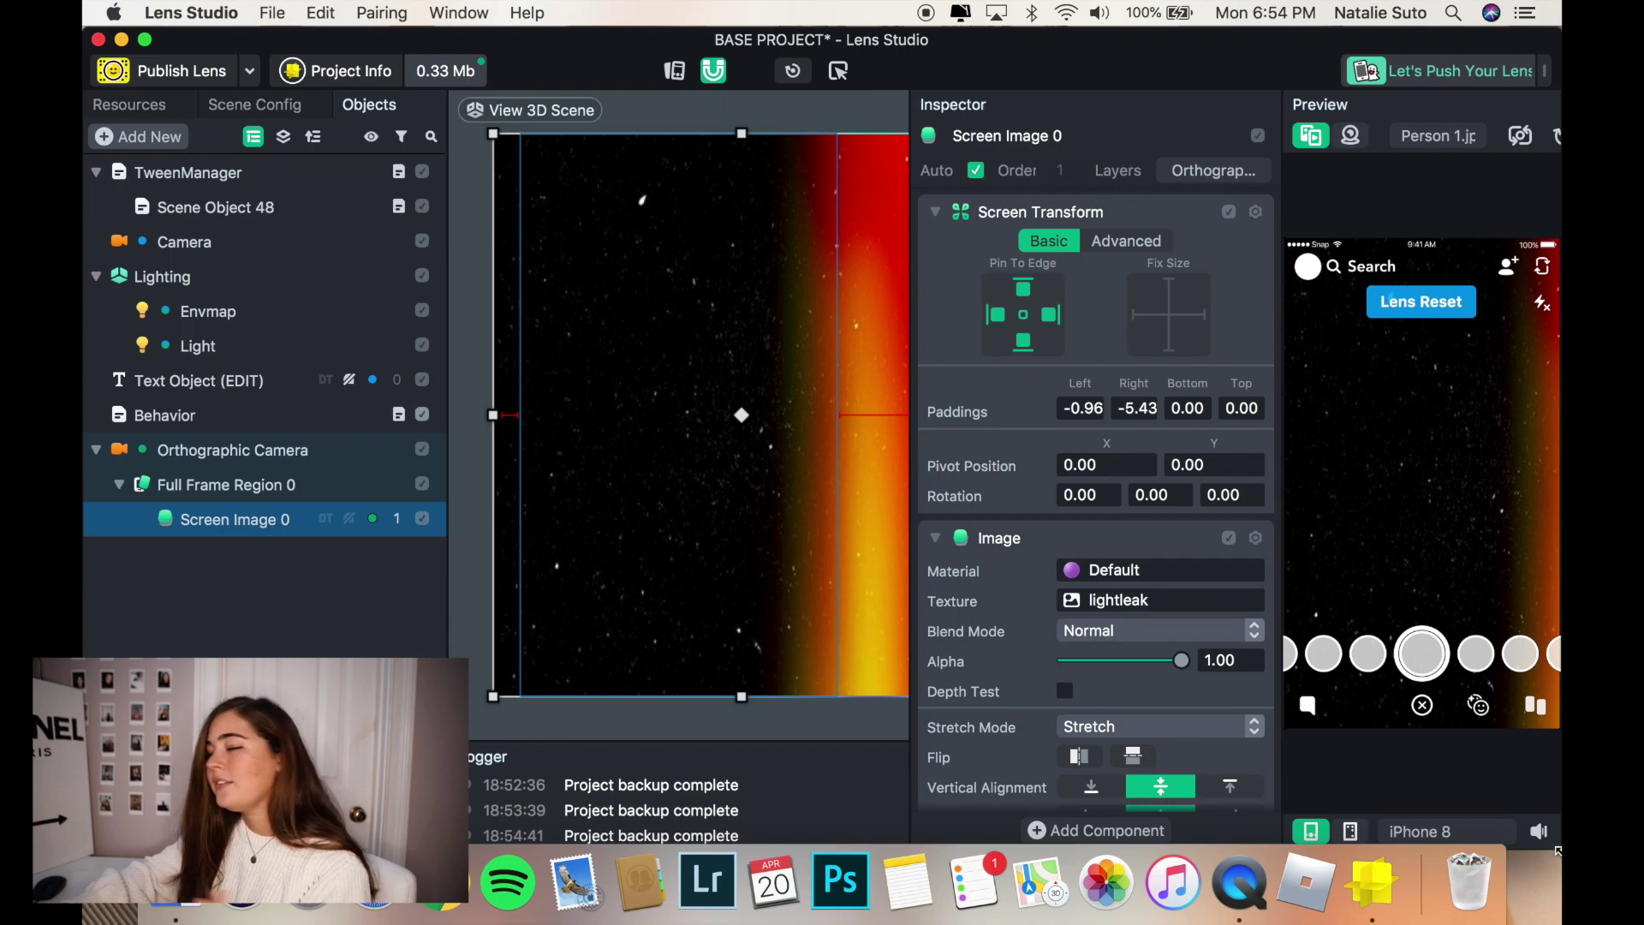
Step: Compare the lens on iPhone X, then return the preview to iPhone 8
click(1461, 832)
click(1322, 576)
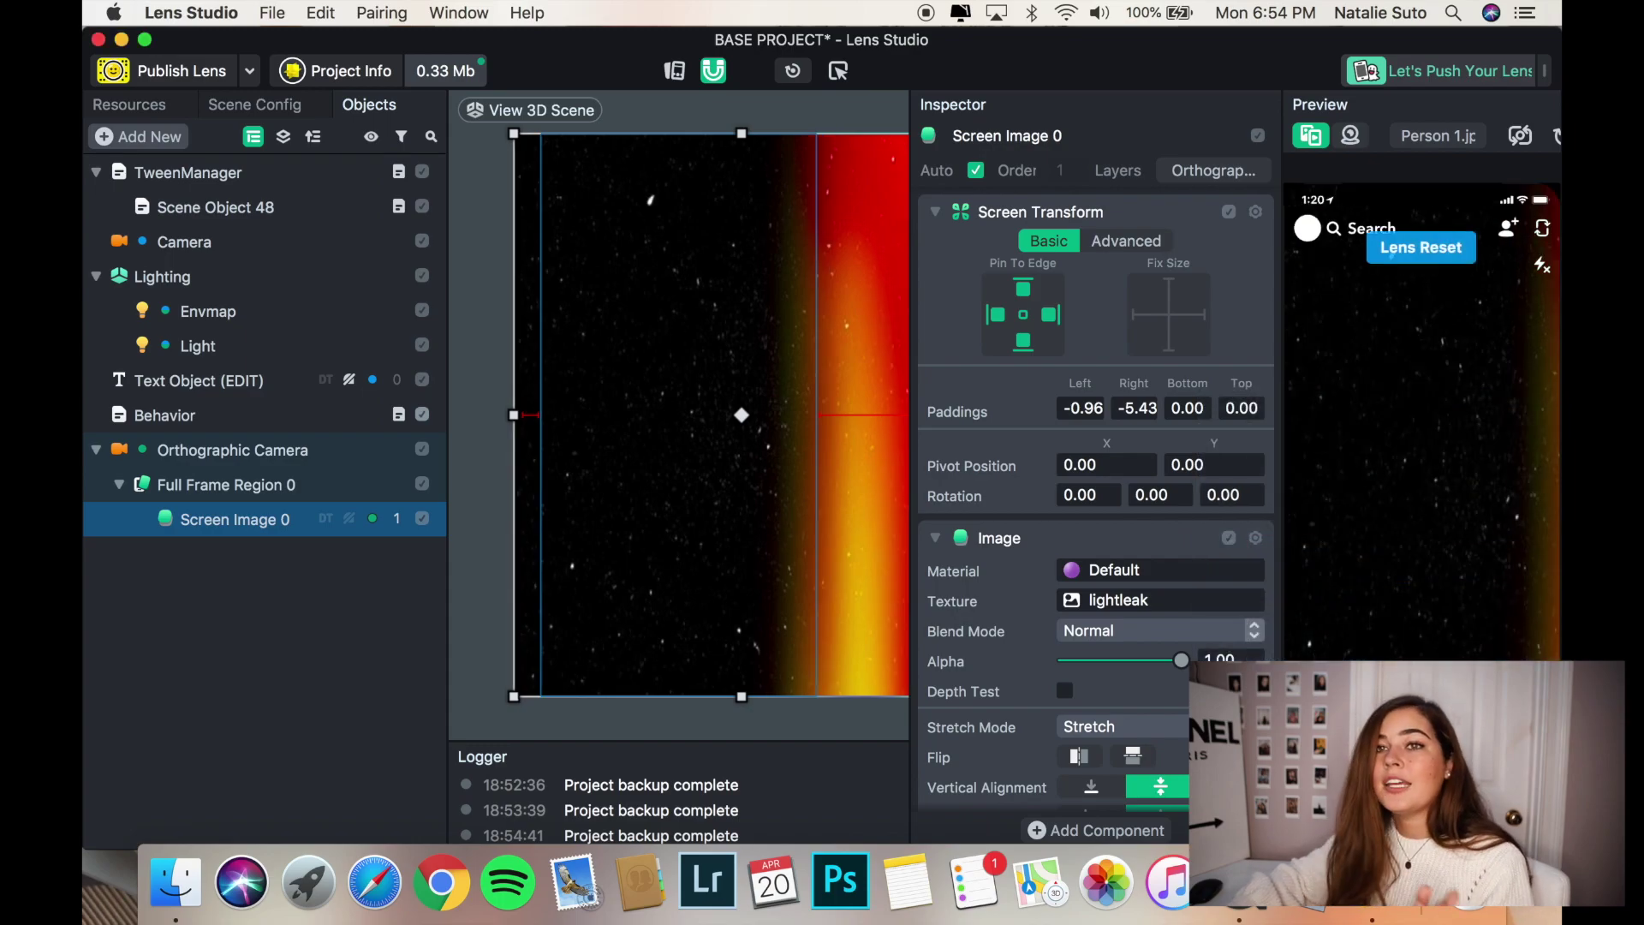
click(1461, 831)
click(1354, 608)
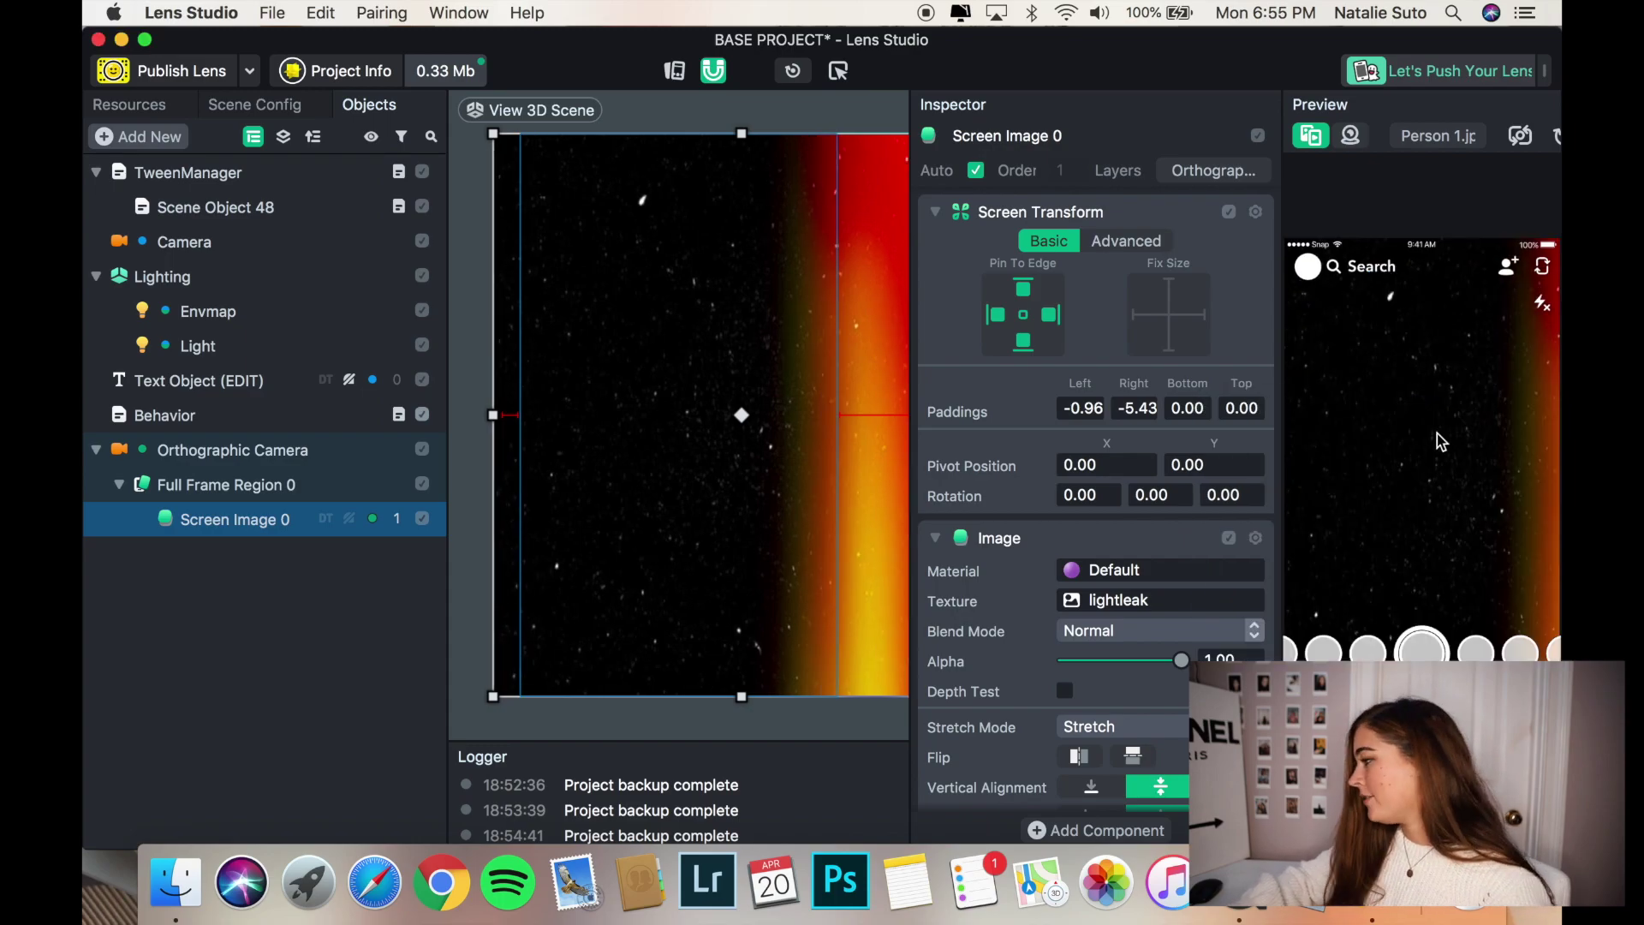
scroll(1133, 519, down, 1)
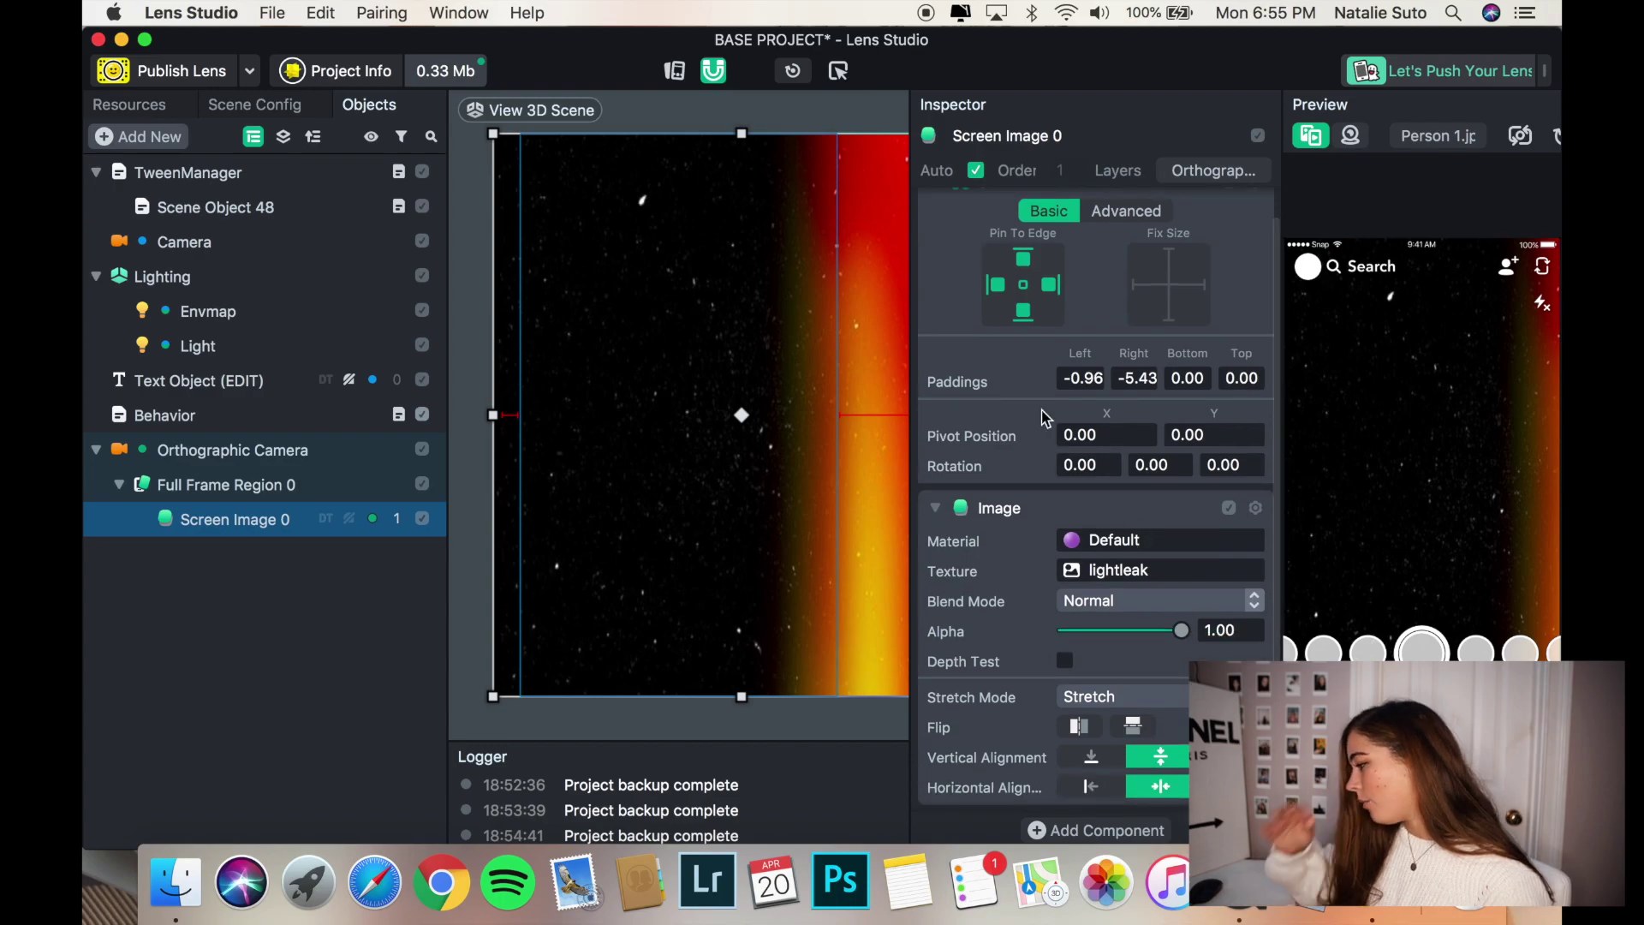
Step: Set the light-leak Image's blend mode to Screen and its alpha to about 0.94
click(1090, 602)
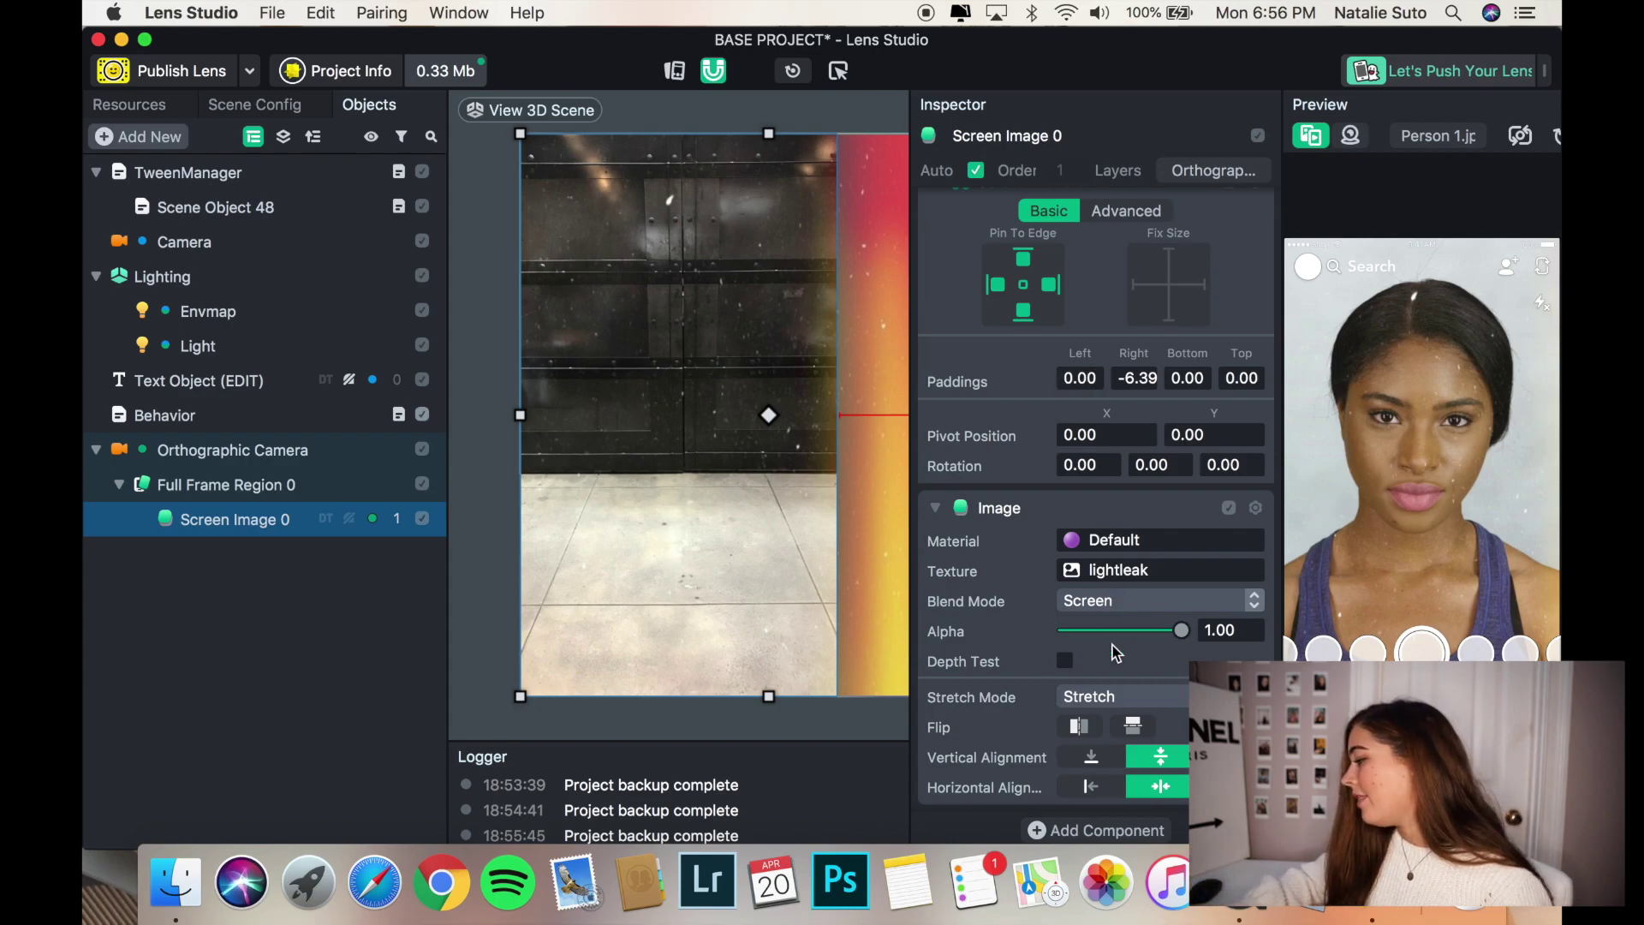
drag(1148, 636, 1195, 634)
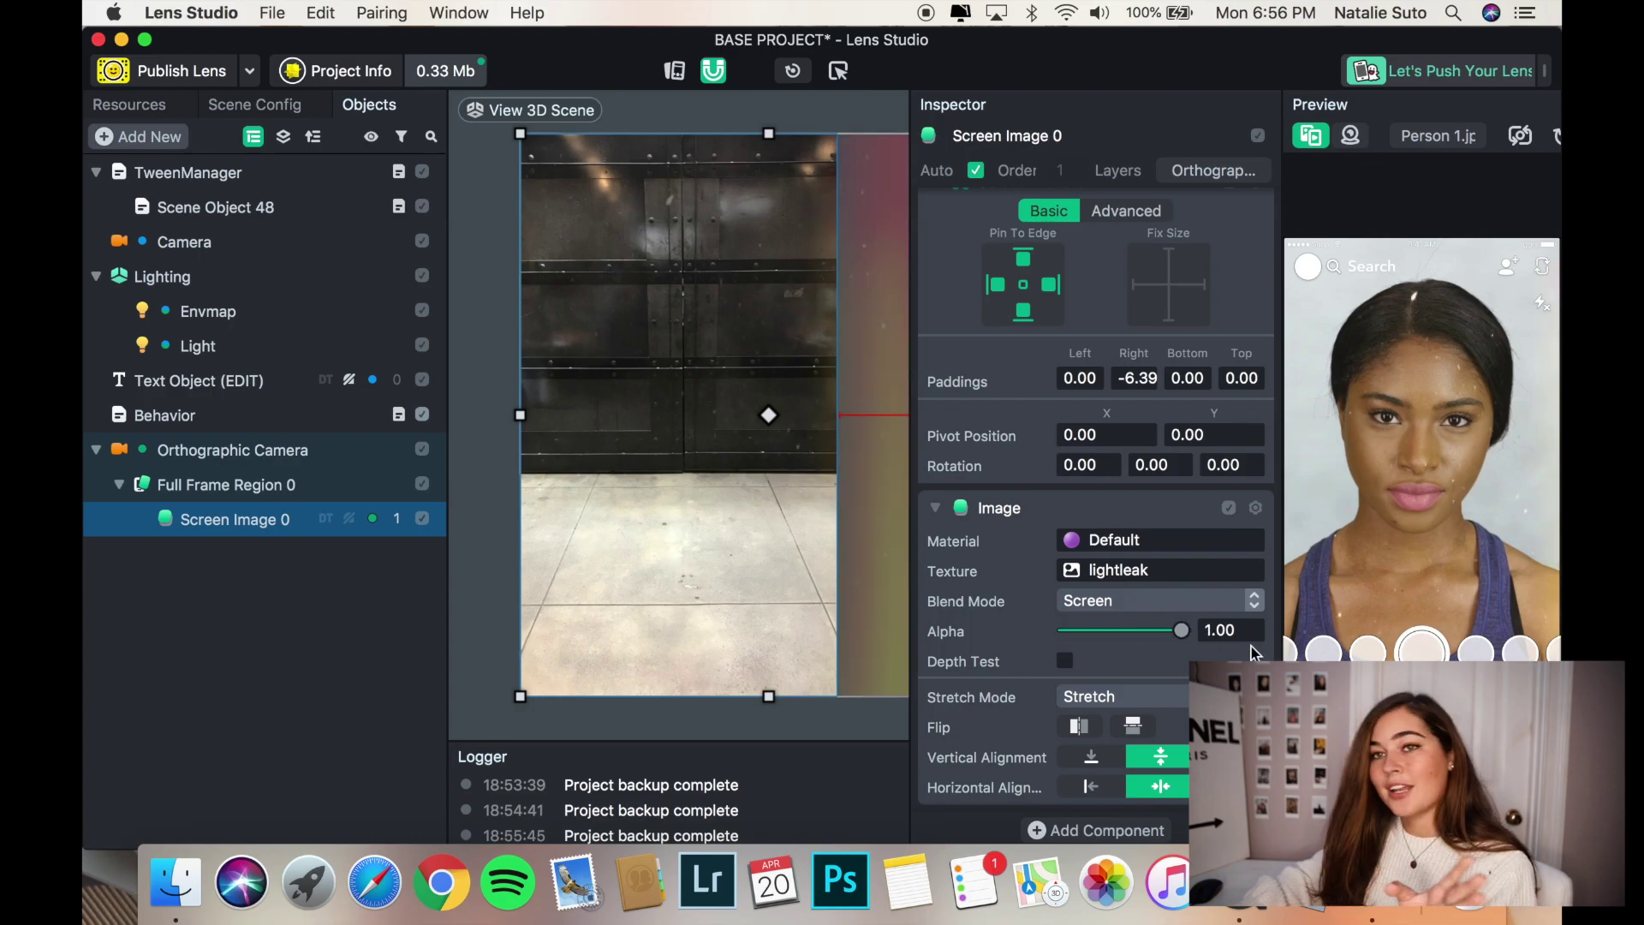